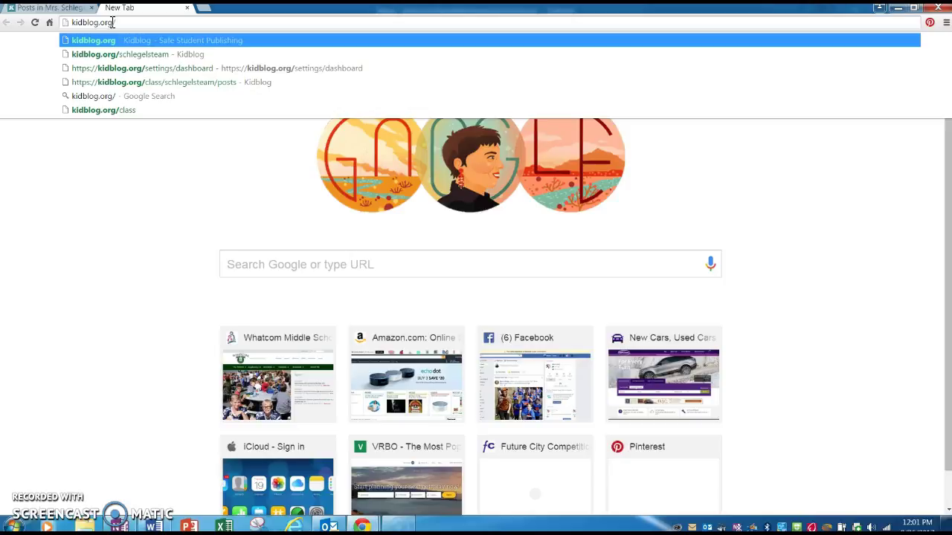
- Go to the class blog's address on kidblog.org and open its login page
type("/sch")
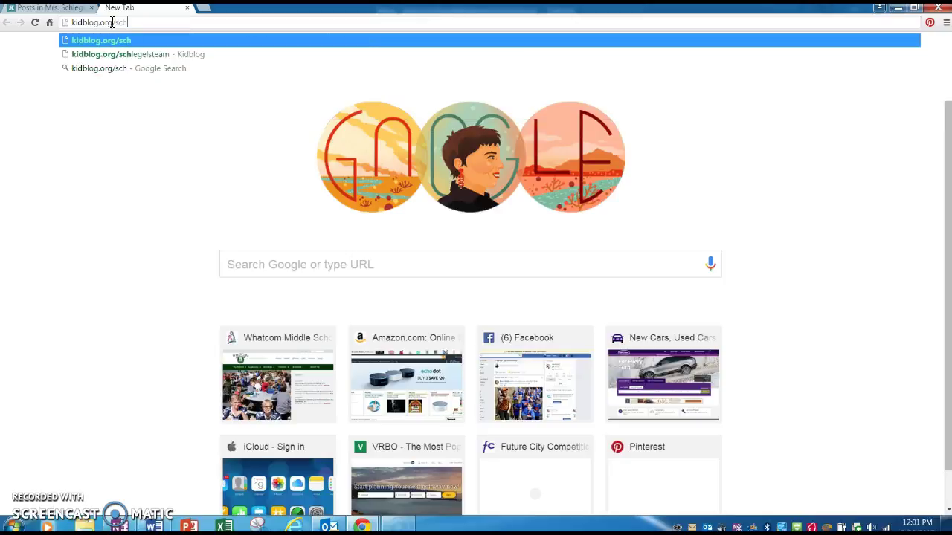
type("legelsteam")
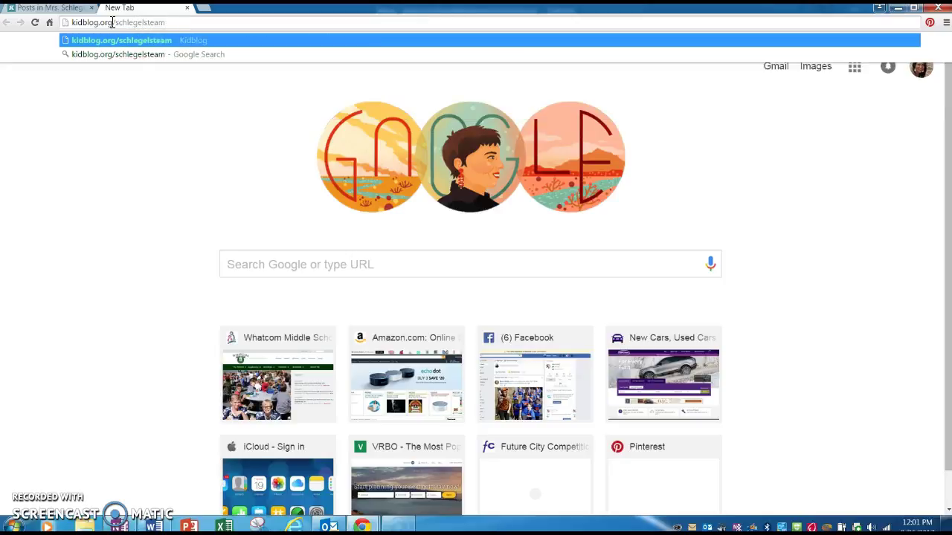
key("Return")
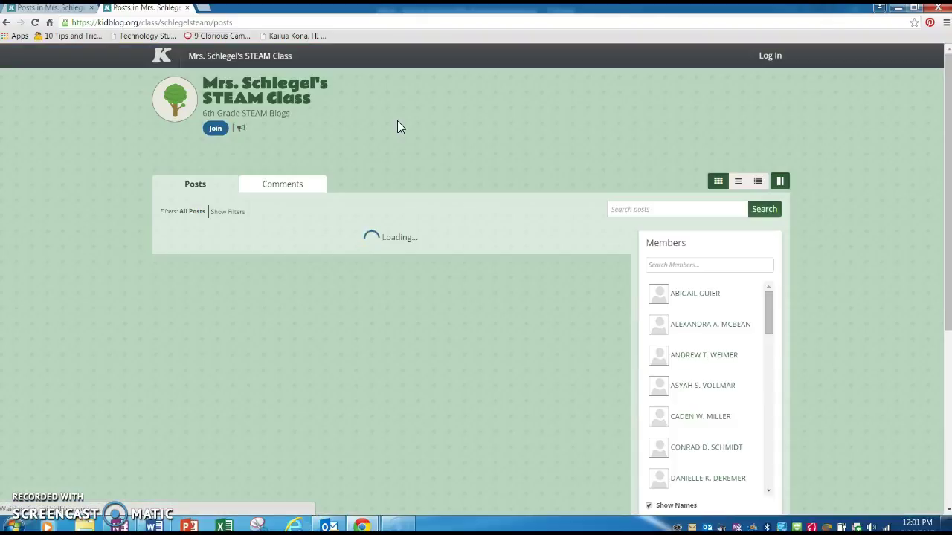
left_click(595, 132)
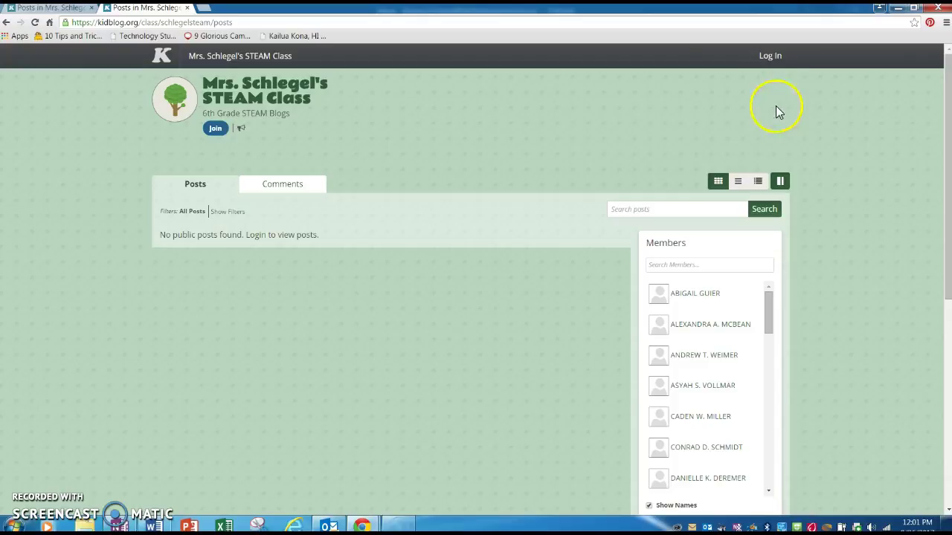
left_click(770, 58)
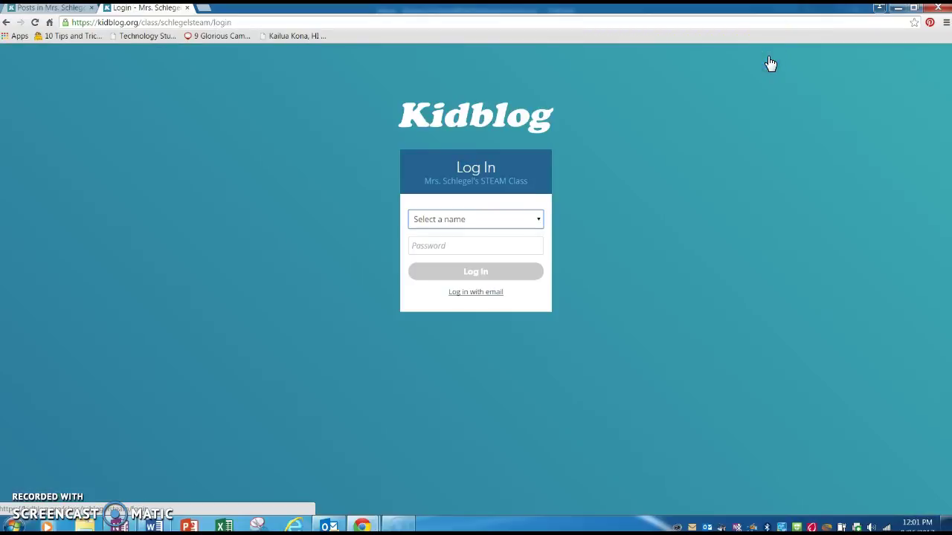
- Choose the test student account, enter its password, and log in to the class blog
left_click(538, 221)
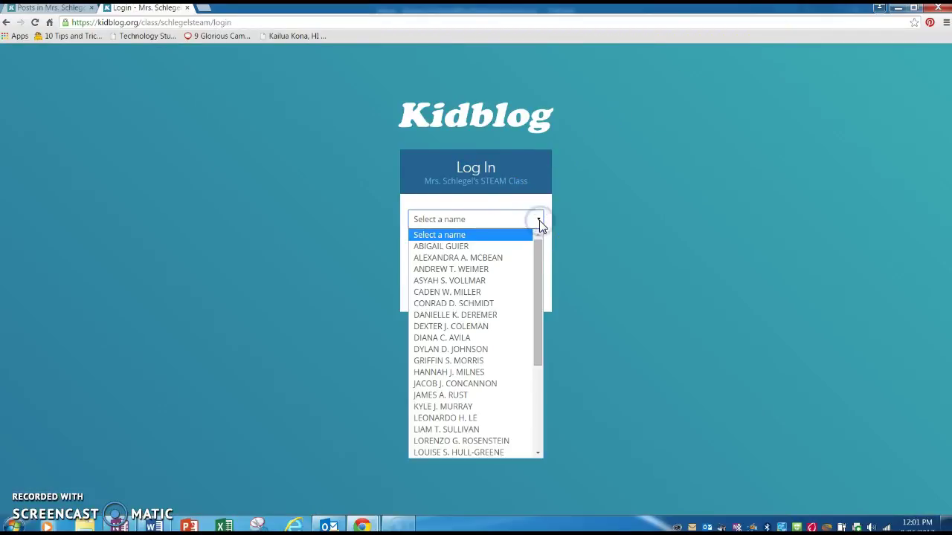
left_click_drag(538, 256, 544, 364)
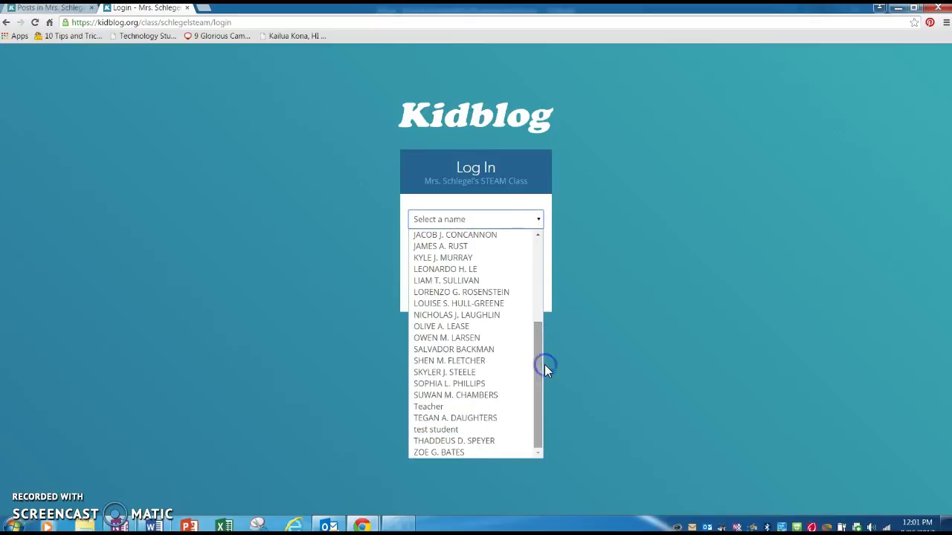
left_click(449, 431)
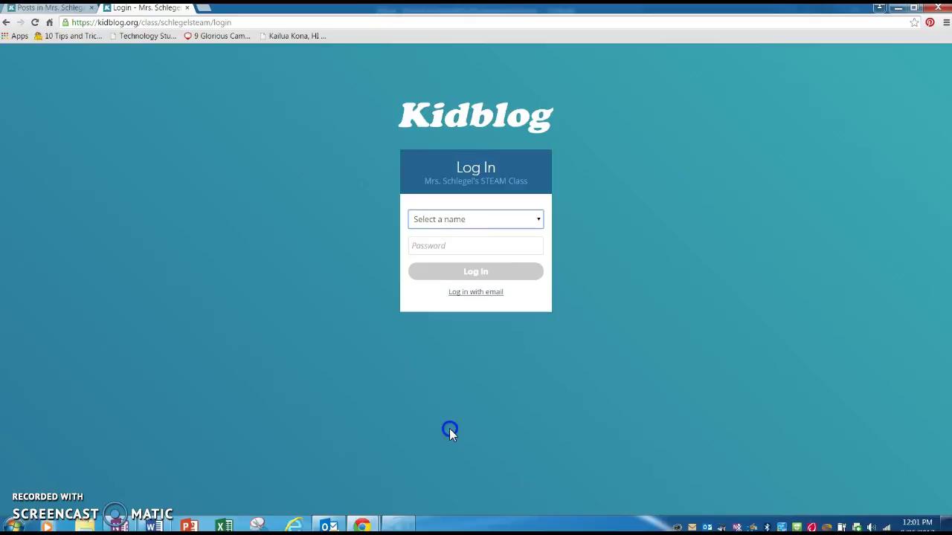
left_click(435, 247)
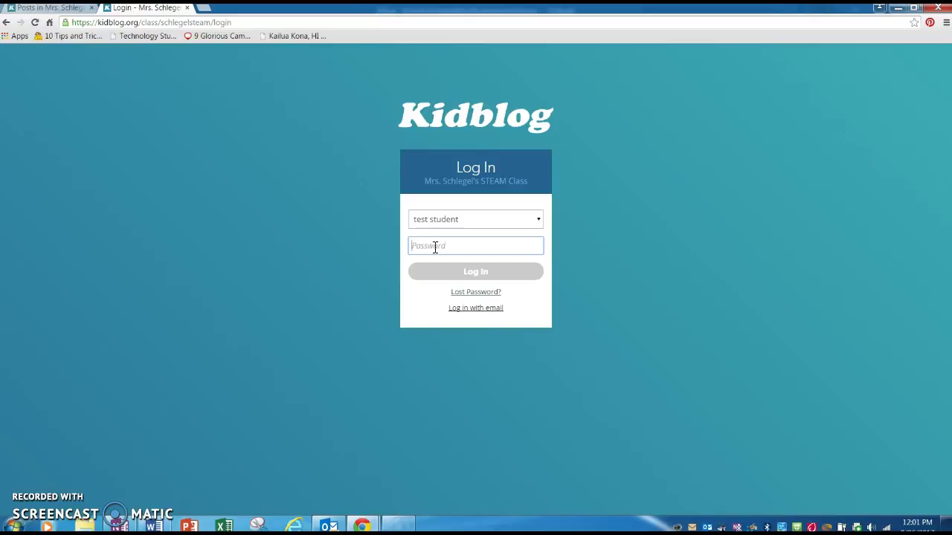
type("******")
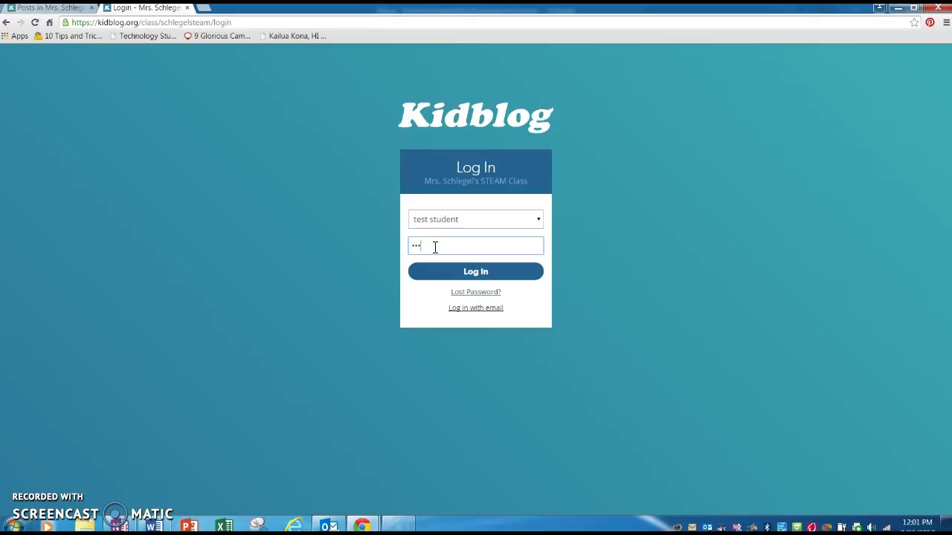
left_click(459, 273)
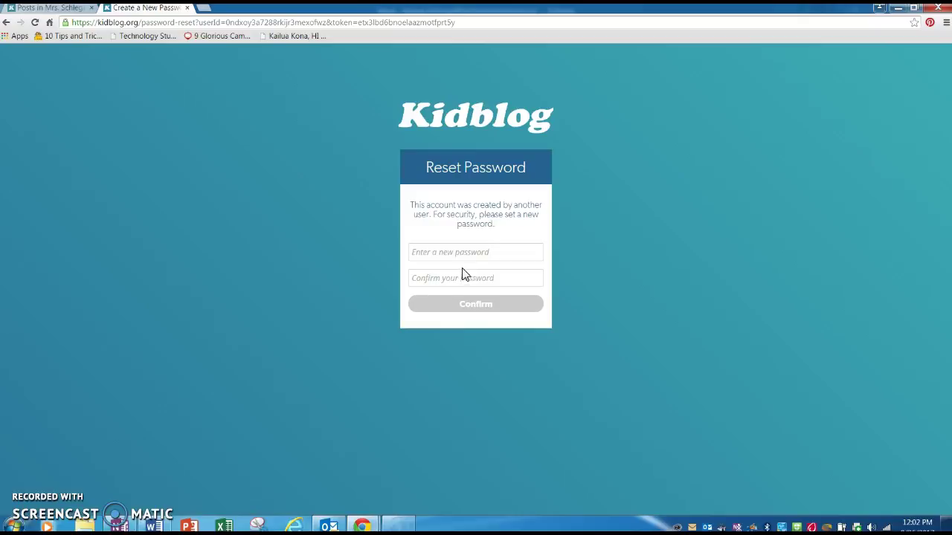
- Enter a new account password, repeat it for confirmation, and submit the password reset
left_click(462, 253)
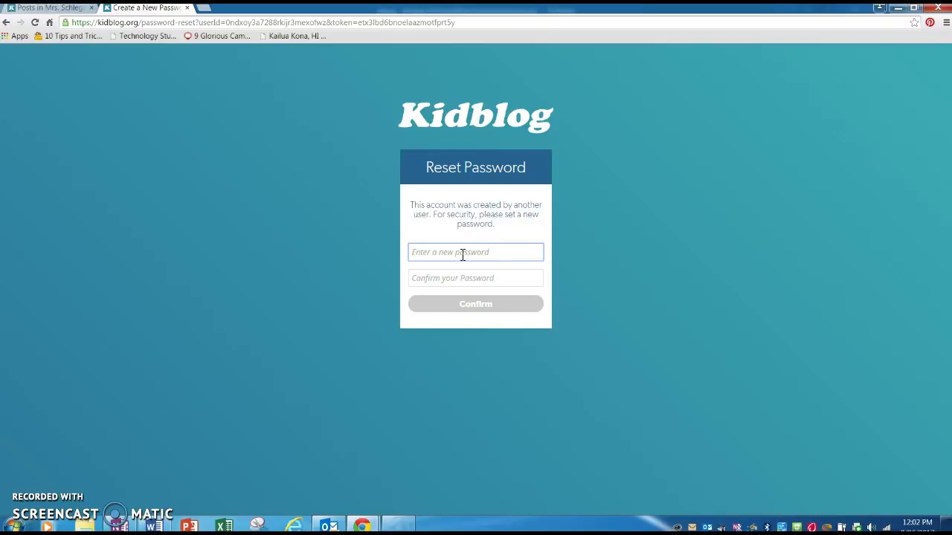
type("•••••••")
left_click(462, 278)
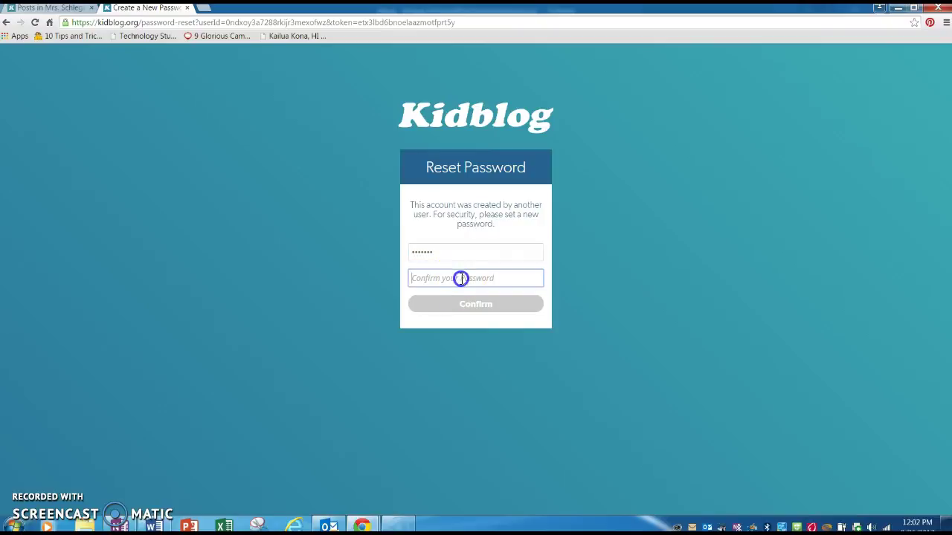
type("•••••••")
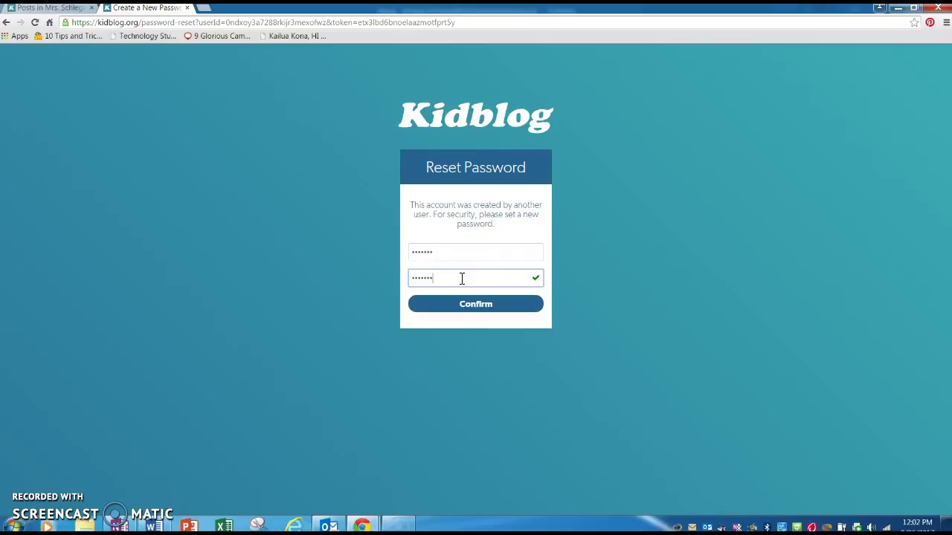
left_click(468, 311)
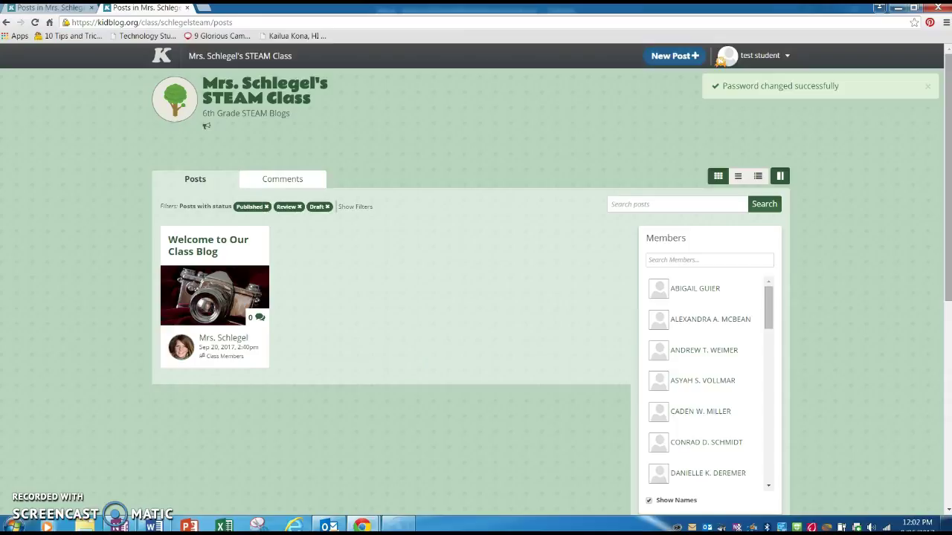
- Find the test student in the Members list and show only that member's posts
left_click_drag(947, 174, 949, 223)
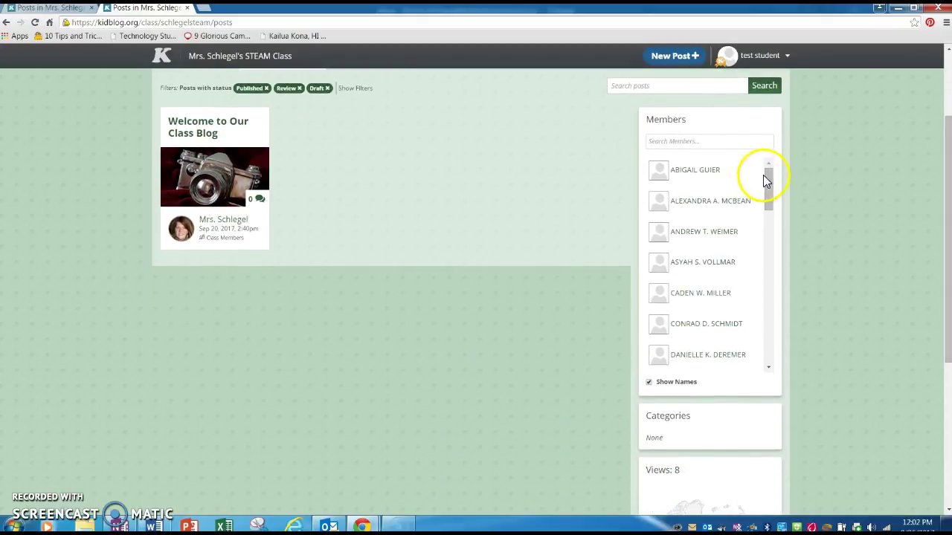
left_click_drag(767, 179, 768, 176)
left_click_drag(769, 190, 780, 329)
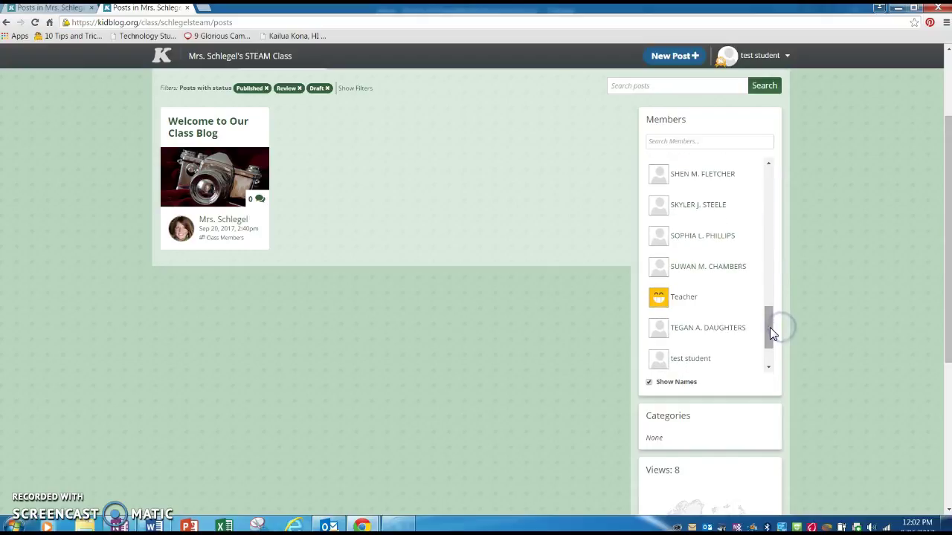
left_click(684, 362)
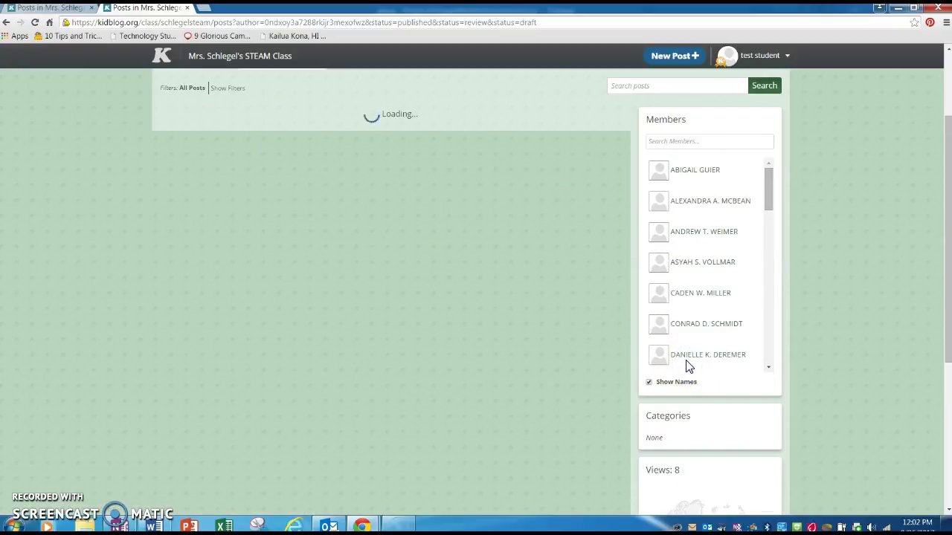
left_click(342, 232)
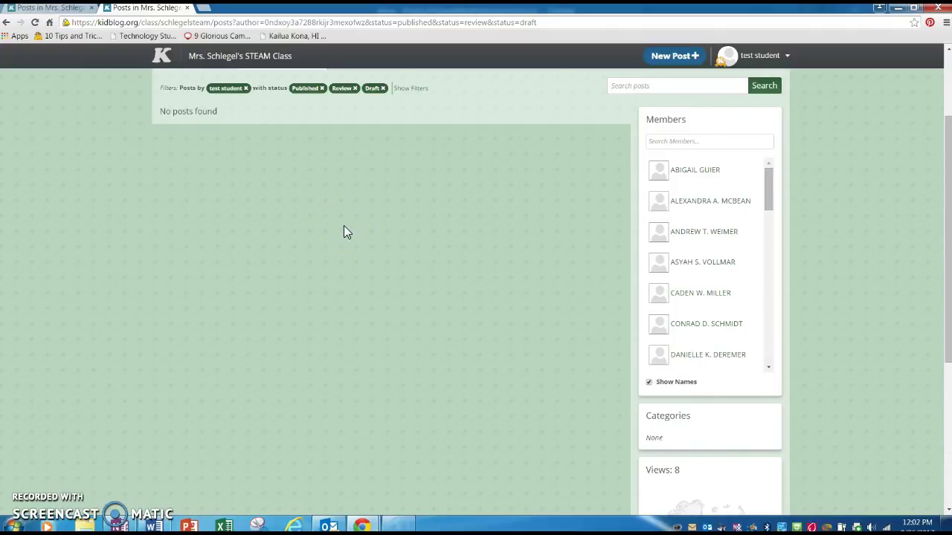
- Create a new blog post and open the media chooser for its header image
left_click(678, 59)
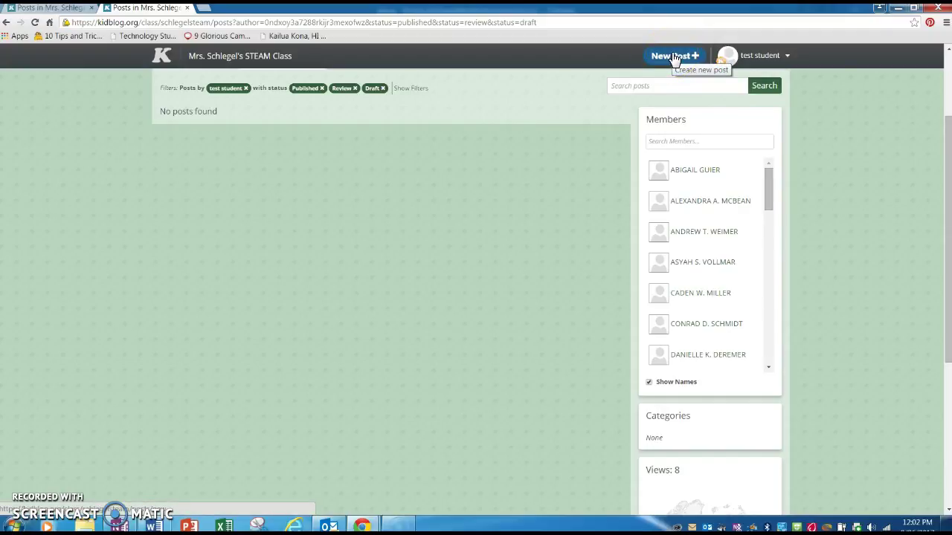
left_click(674, 58)
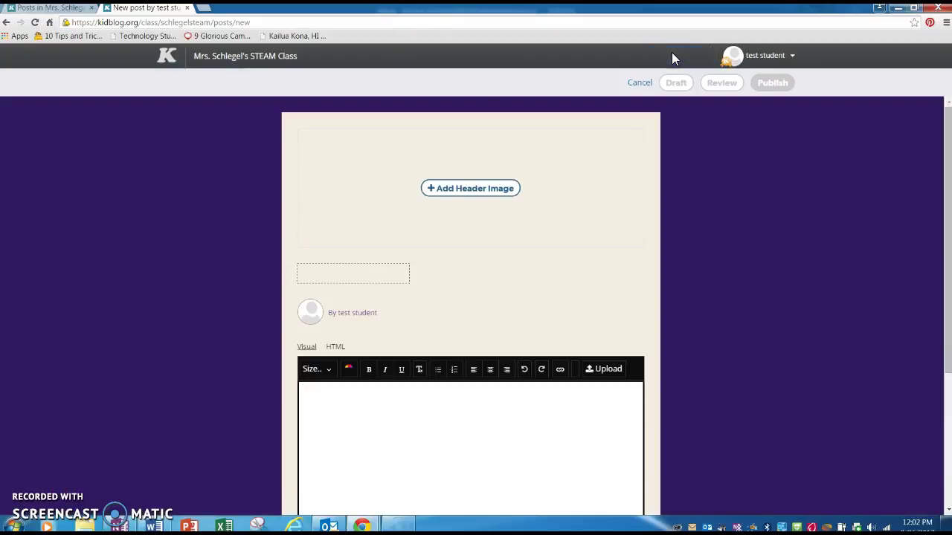
left_click(484, 190)
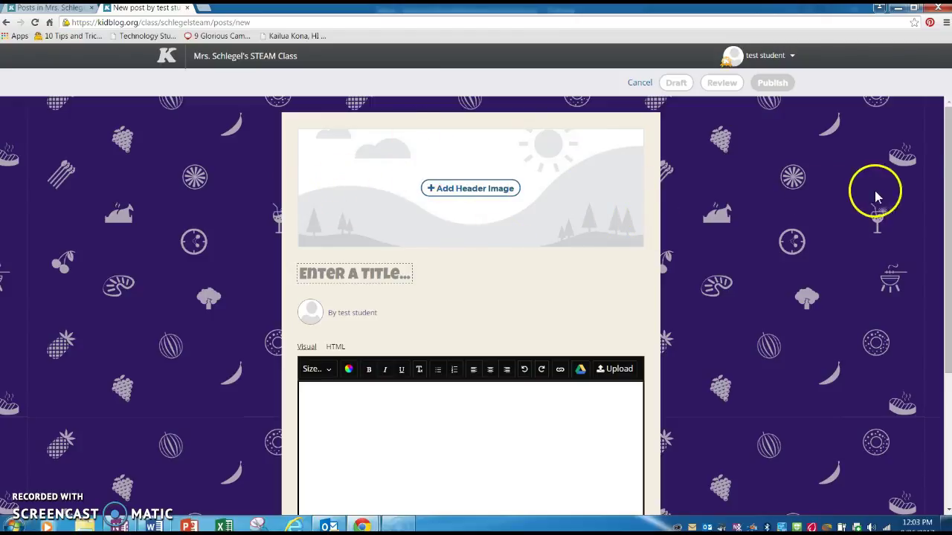
left_click(468, 190)
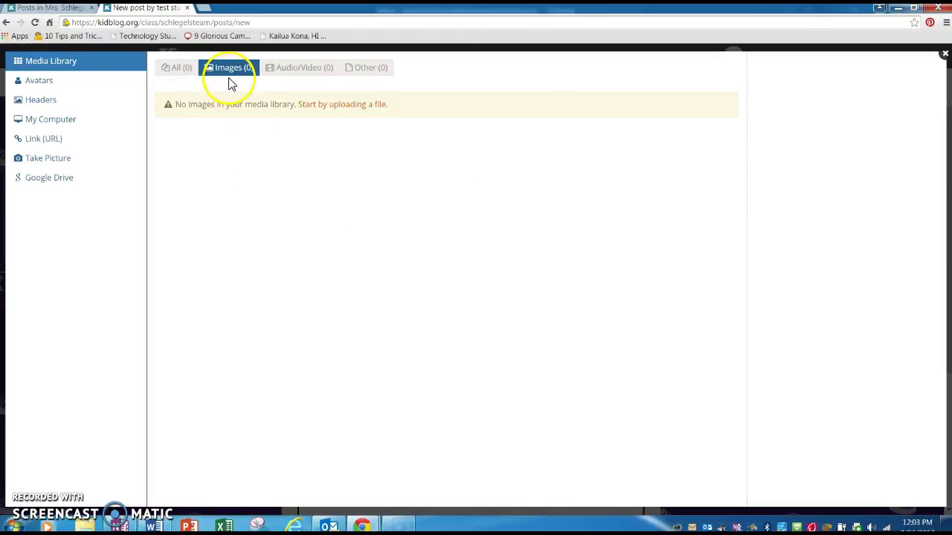
- View the computer upload source and the gallery of ready-made header images
left_click(66, 120)
left_click(305, 136)
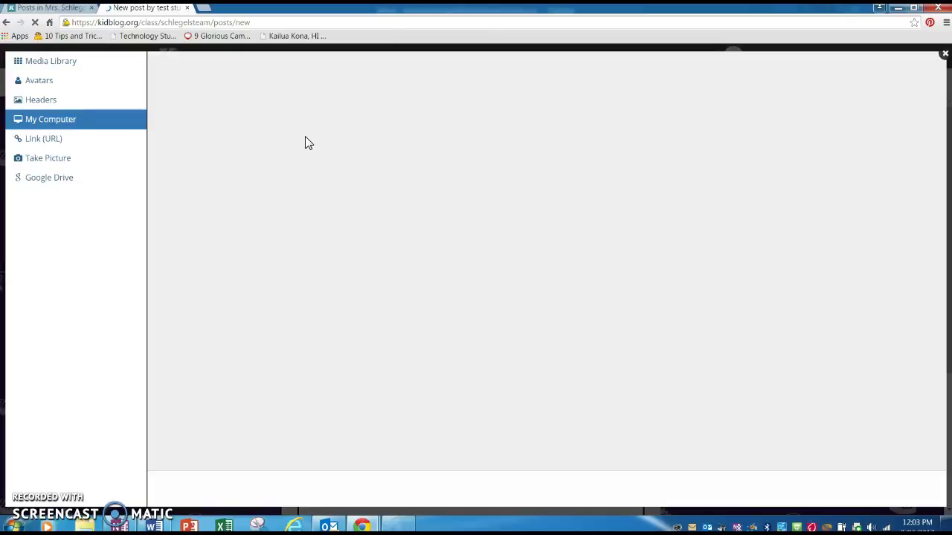
left_click(72, 130)
left_click(50, 102)
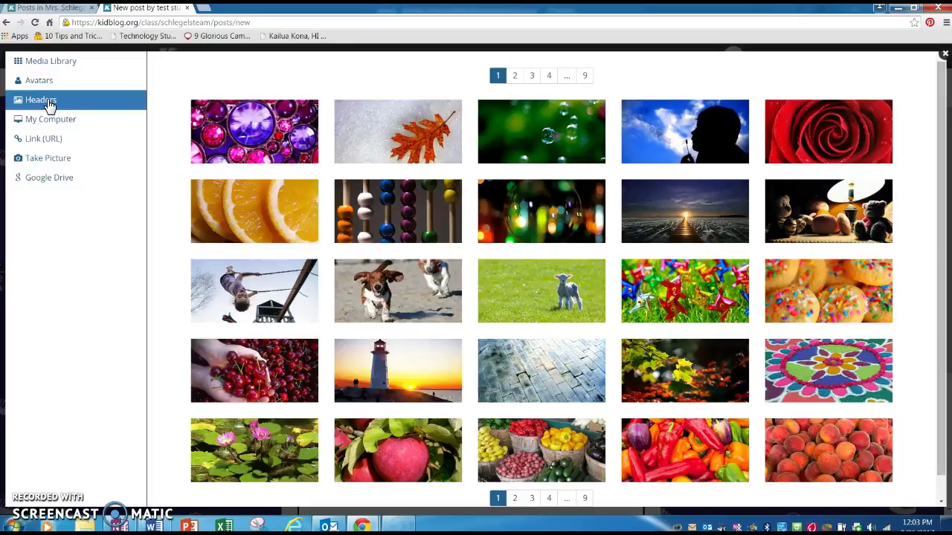
left_click(49, 104)
- Choose to upload the header image from the computer and show the Pictures library in the file chooser
left_click(52, 125)
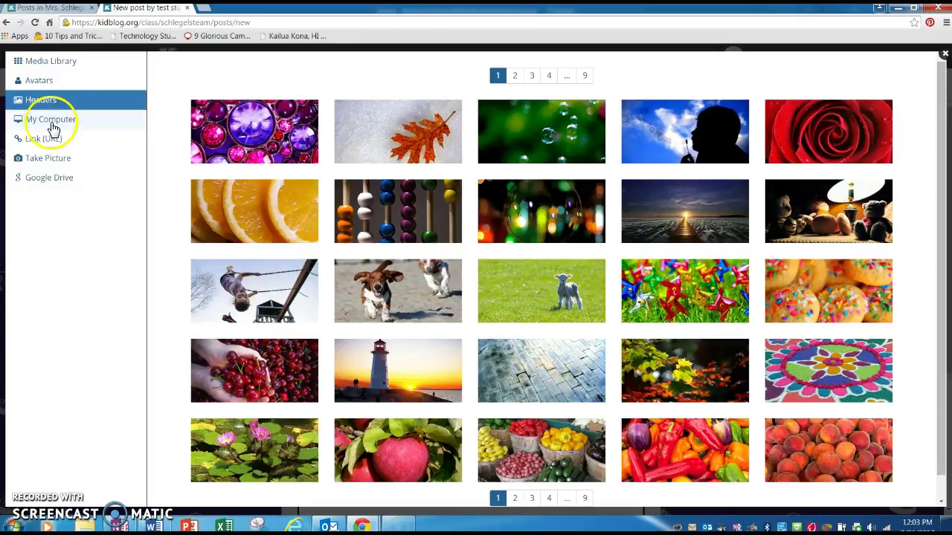
left_click(52, 127)
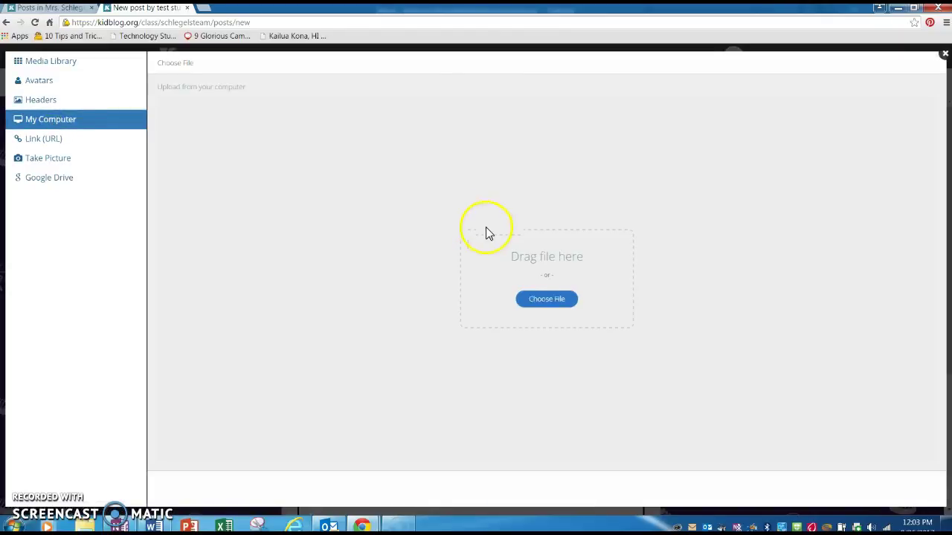
left_click(541, 303)
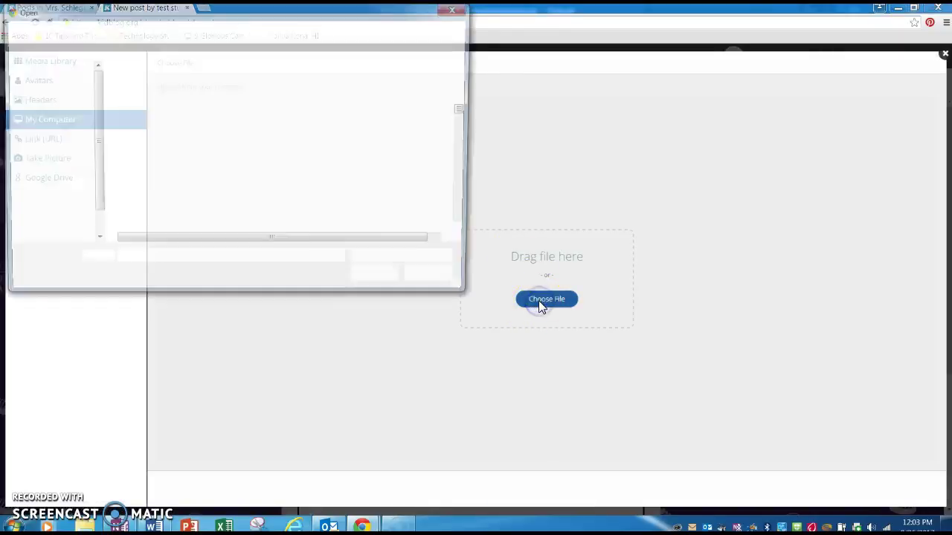
left_click(480, 125)
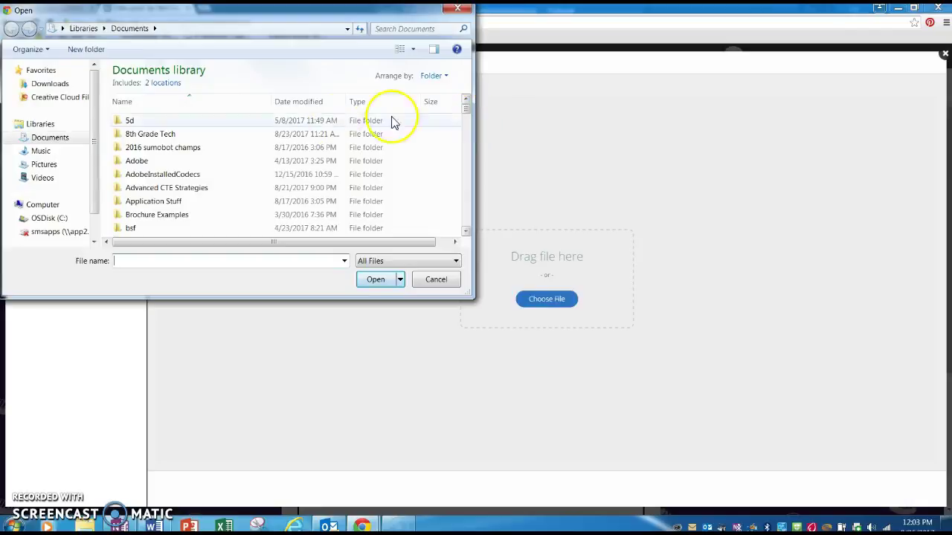
left_click(45, 164)
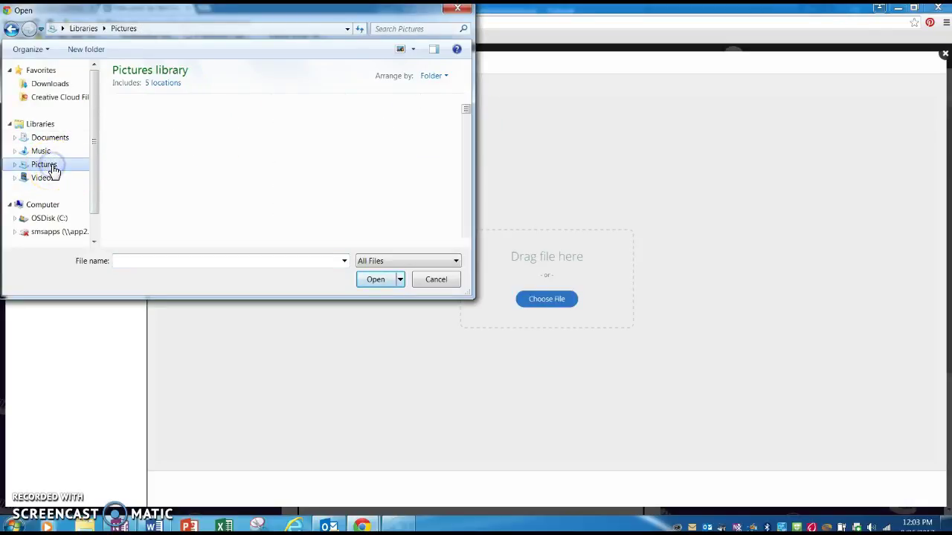
left_click(364, 152)
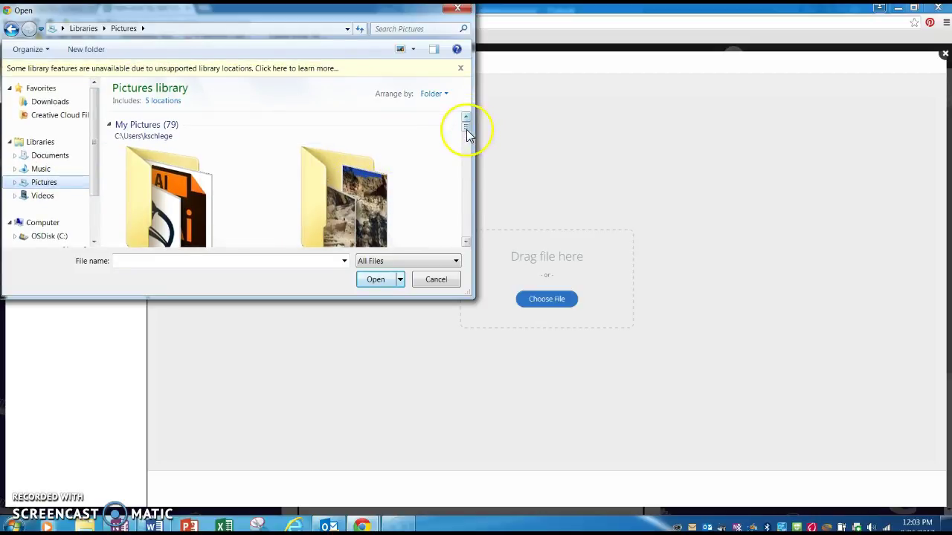
- Find the Bandelier folder among the Pictures library folders and open it
left_click_drag(466, 130, 465, 136)
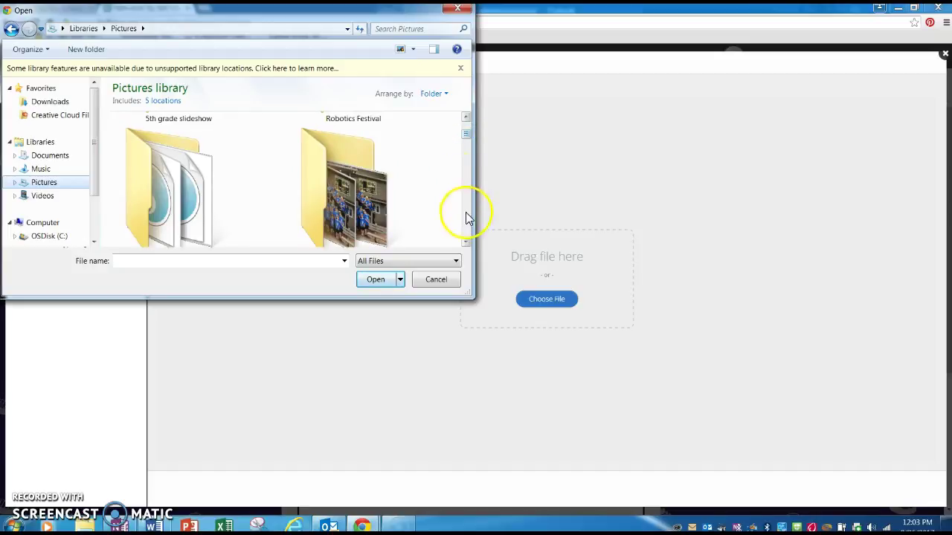
left_click(466, 118)
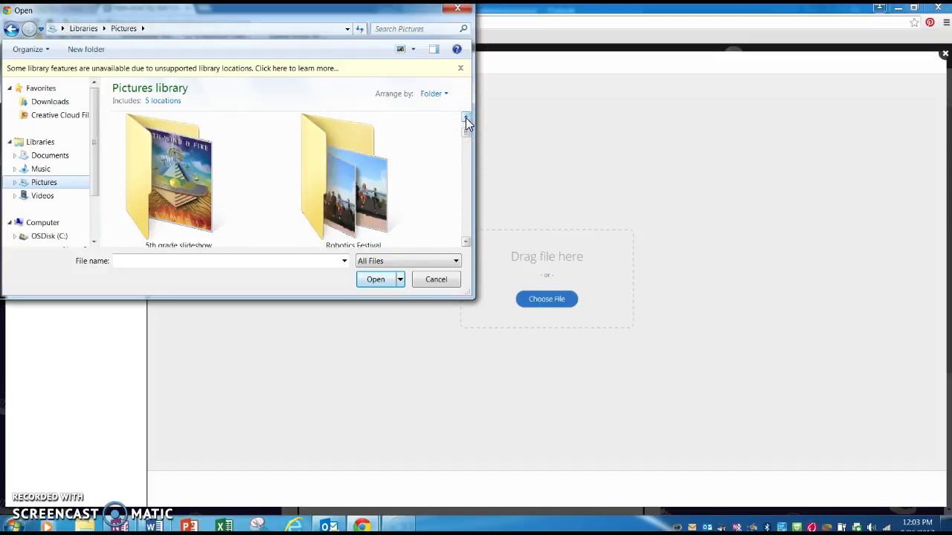
left_click(466, 241)
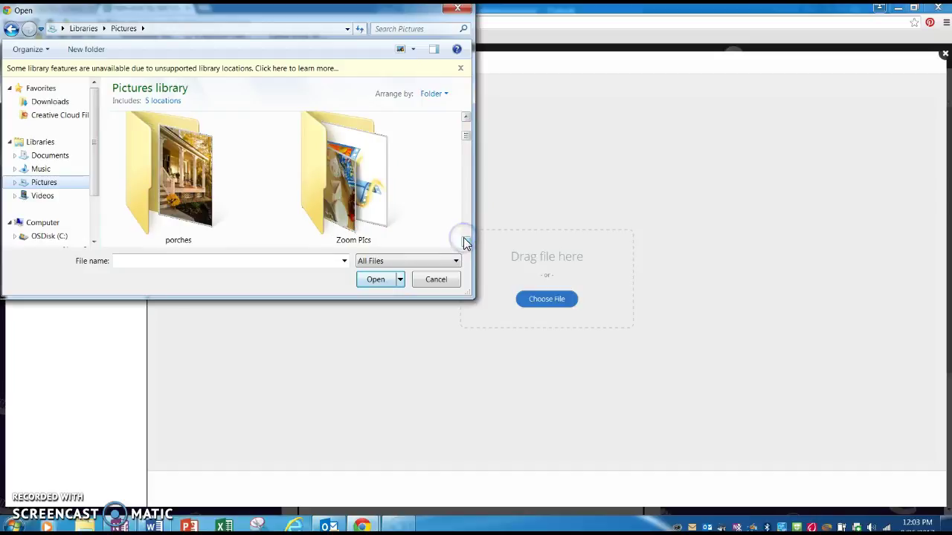
left_click(465, 242)
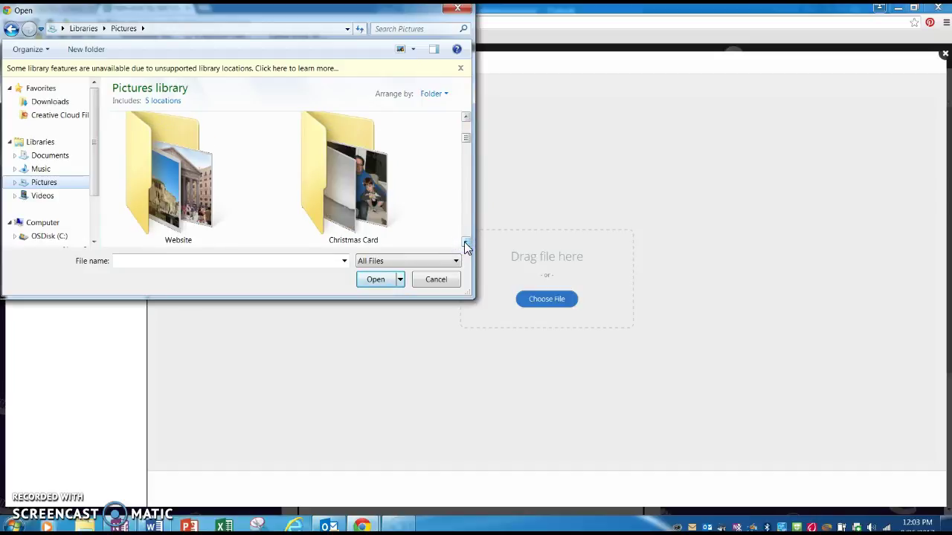
left_click(465, 243)
left_click(466, 243)
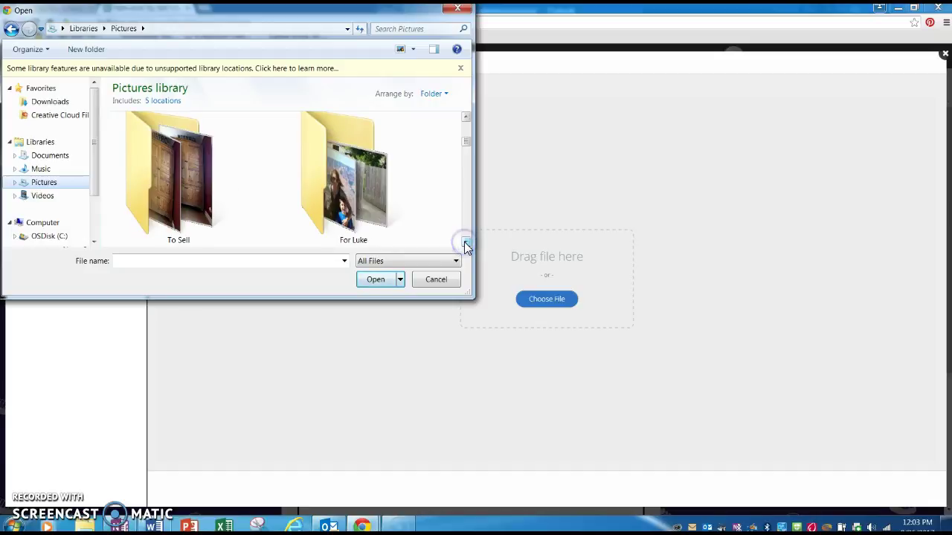
left_click(465, 243)
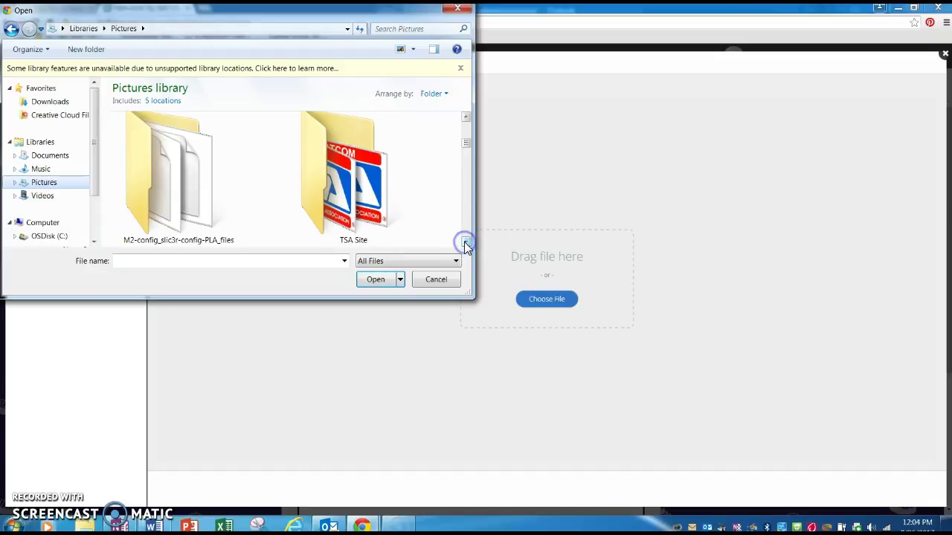
left_click(465, 138)
left_click(465, 130)
left_click(466, 126)
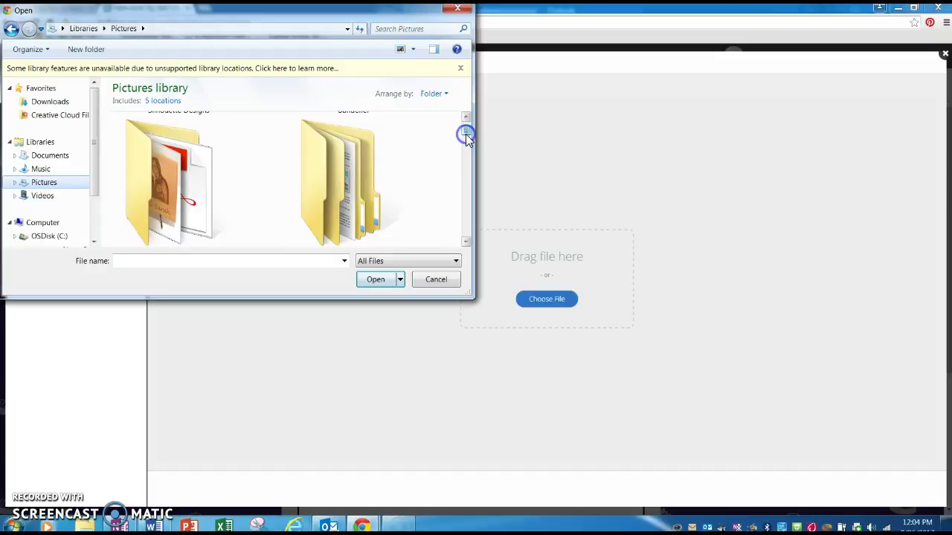
left_click(333, 195)
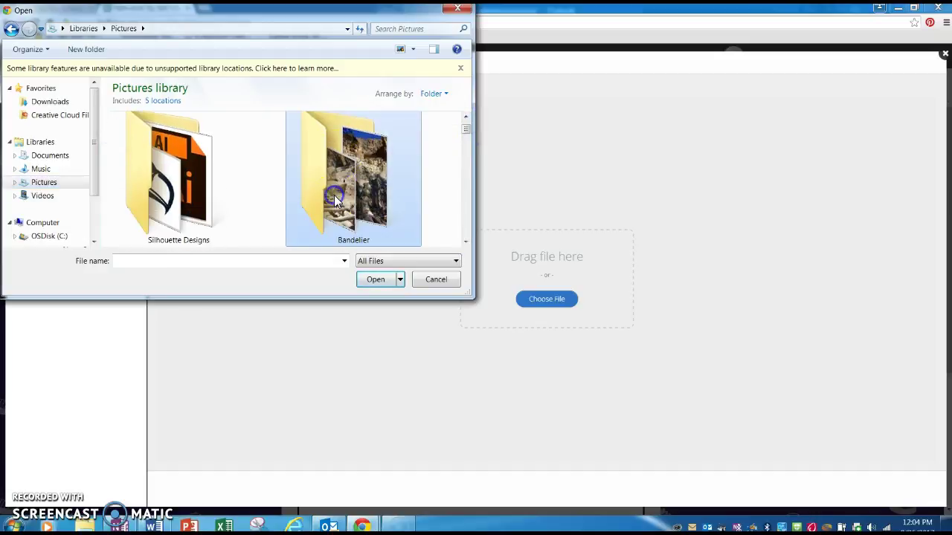
double_click(334, 195)
- Upload 20141228_115027.jpg and insert it as the post's header image
left_click(199, 140)
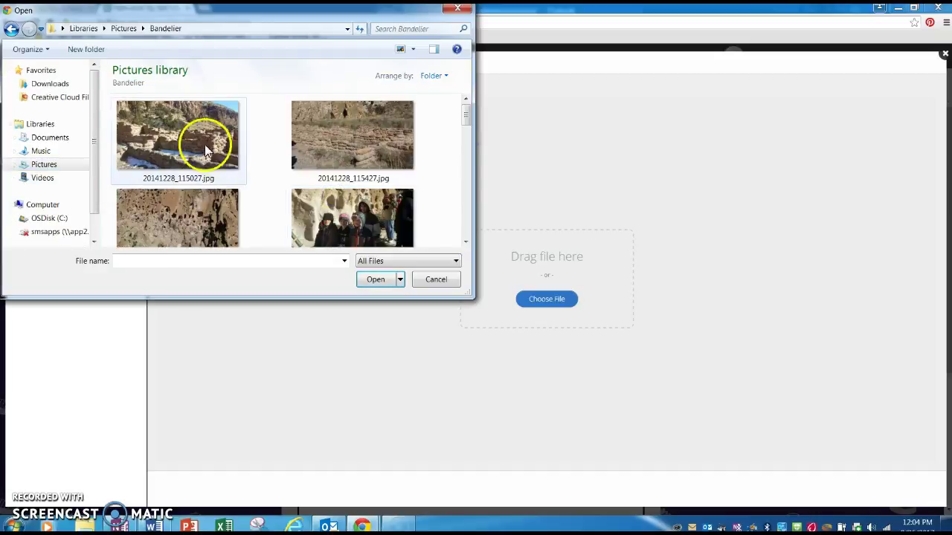
left_click(368, 279)
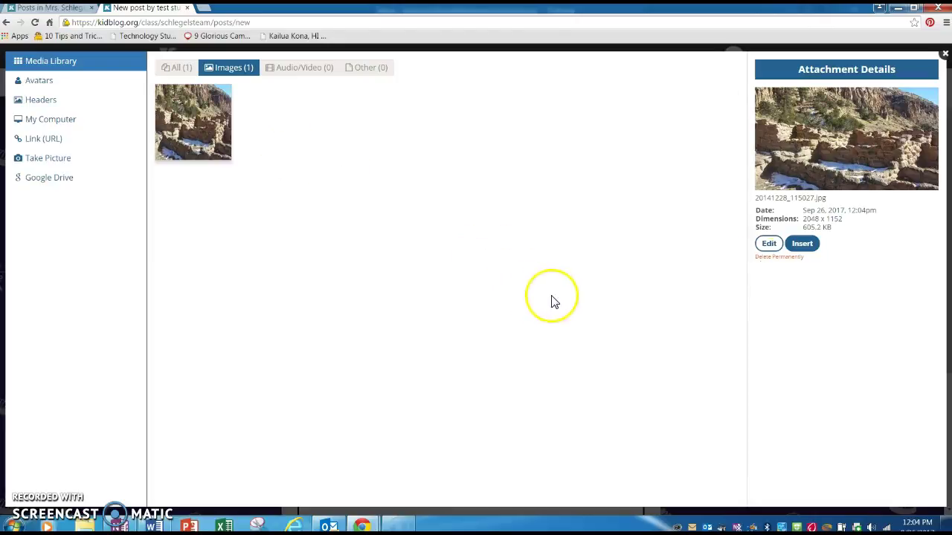
left_click(802, 244)
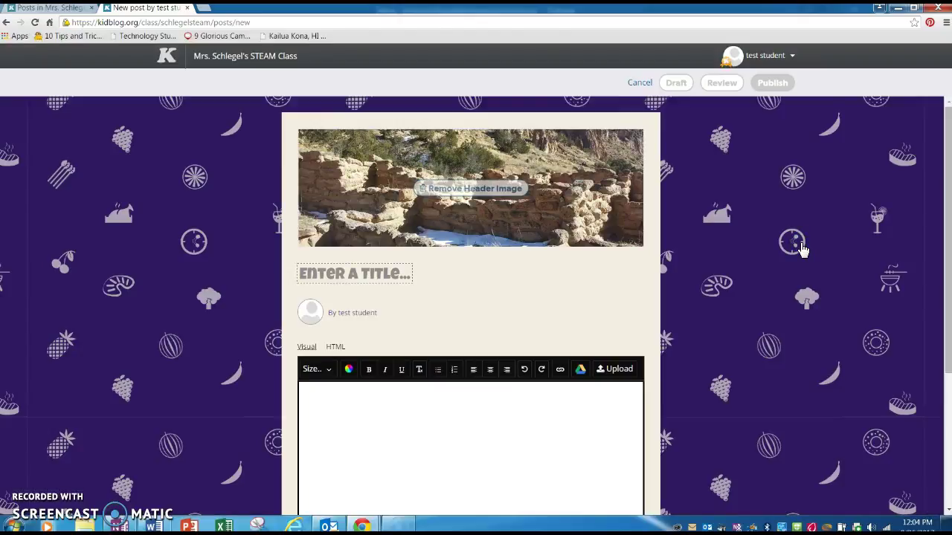
- Enter the post title "WHATCOM THROUGH MY EYES"
left_click_drag(944, 159, 947, 195)
left_click(399, 243)
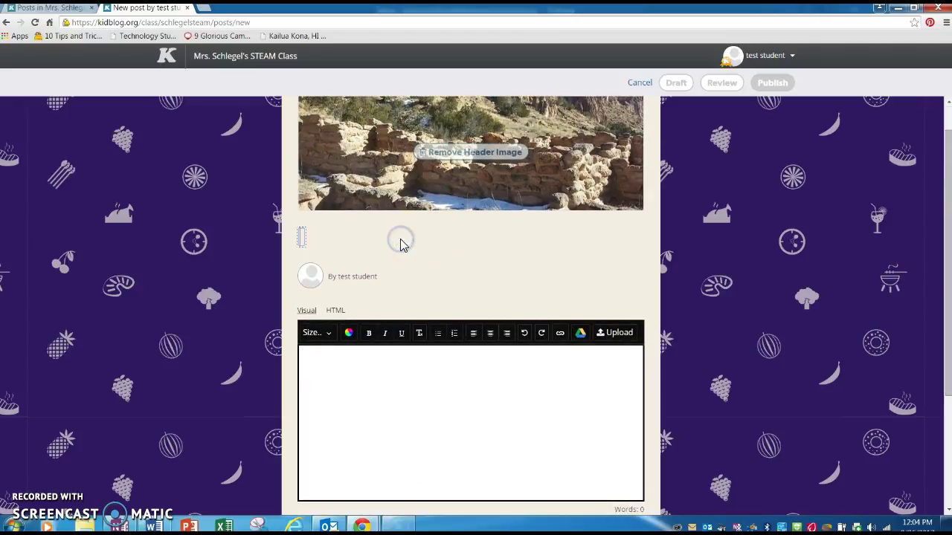
left_click(400, 240)
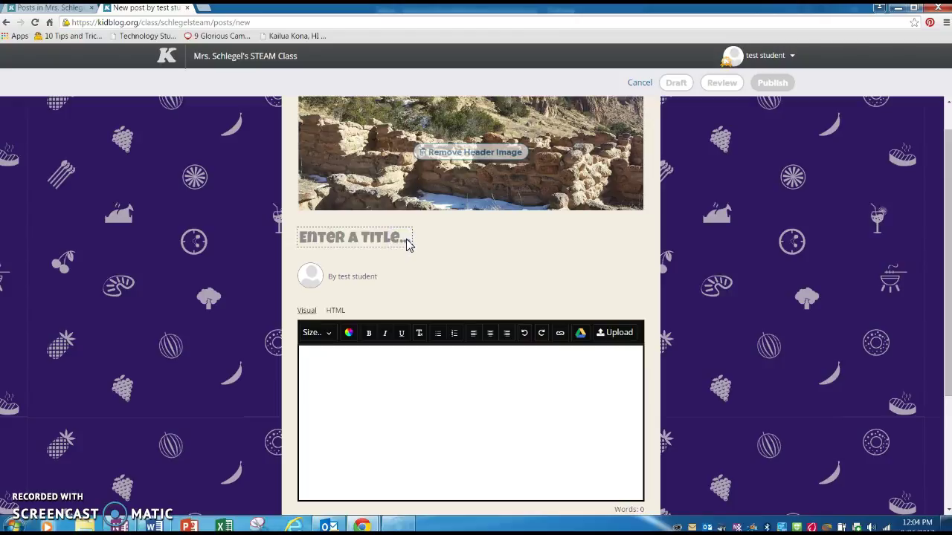
left_click(406, 239)
type("WHATC")
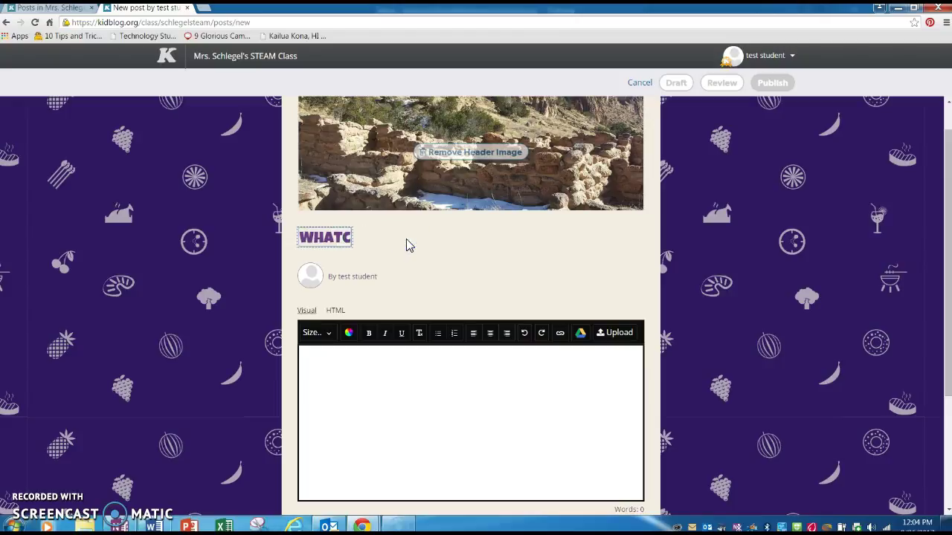
type("OM THROUGH MY EYES")
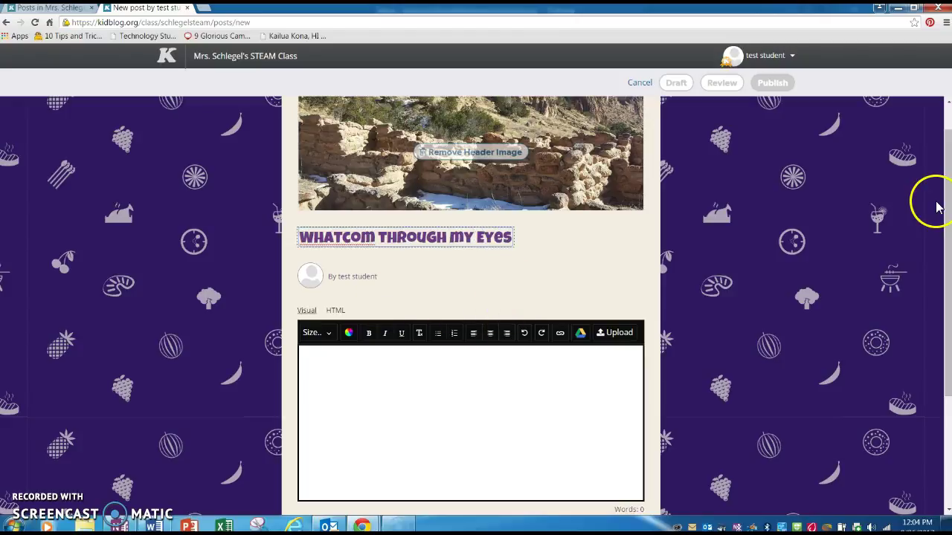
- Set the post's background texture to the pattern of nested hexagons
left_click_drag(947, 212, 948, 243)
left_click(471, 345)
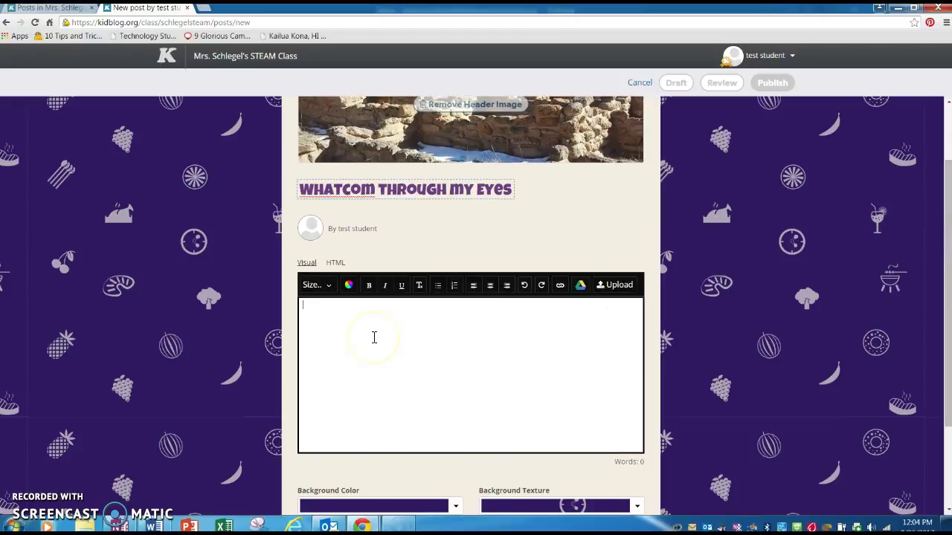
left_click_drag(948, 220, 948, 304)
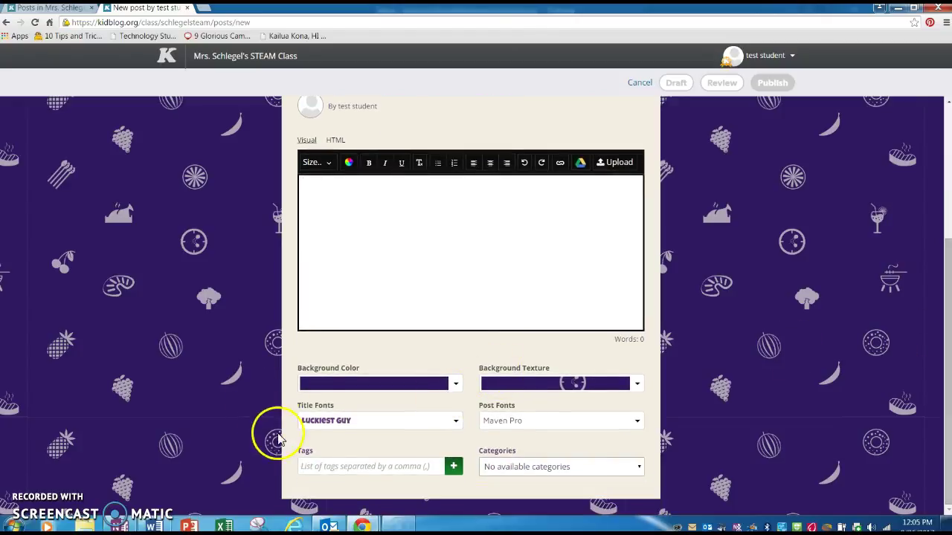
left_click(638, 384)
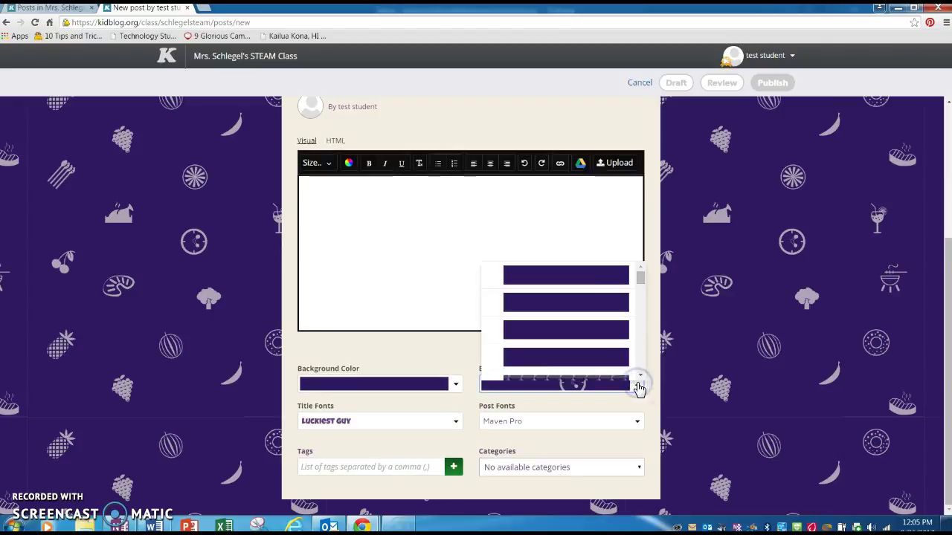
left_click_drag(638, 277, 642, 307)
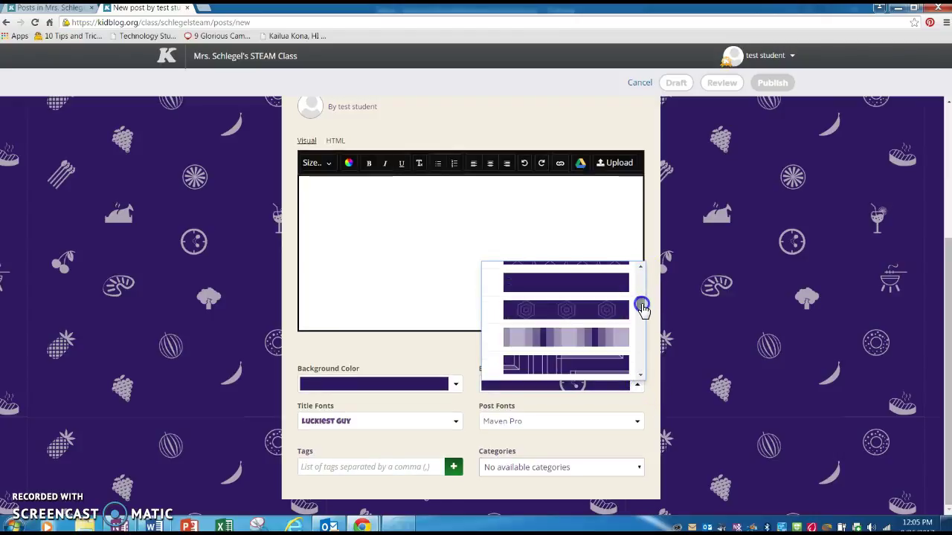
left_click(600, 311)
- Change the post's background color to the medium blue swatch
left_click(456, 384)
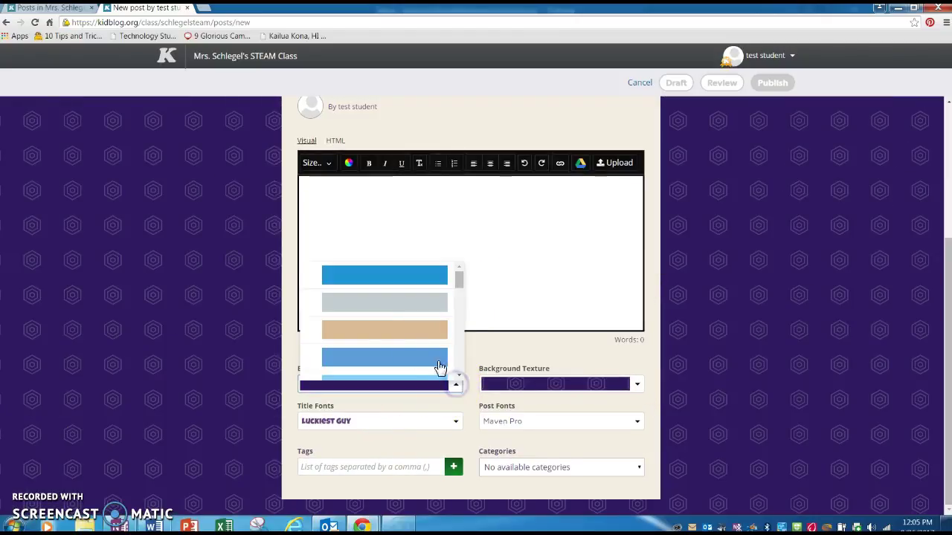
left_click(409, 351)
left_click(452, 423)
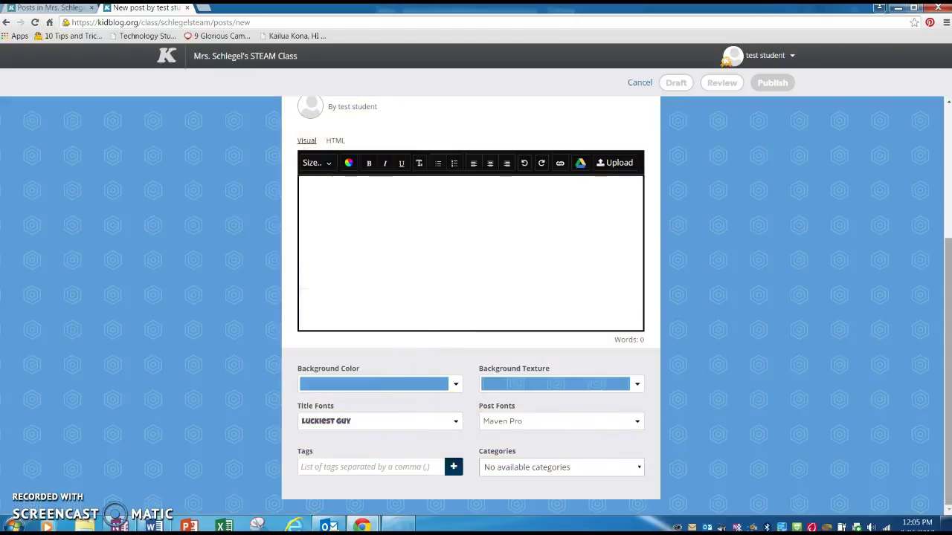
- Start a media upload for the post body and open the file chooser for a picture from the computer
left_click_drag(943, 329, 941, 280)
left_click(341, 287)
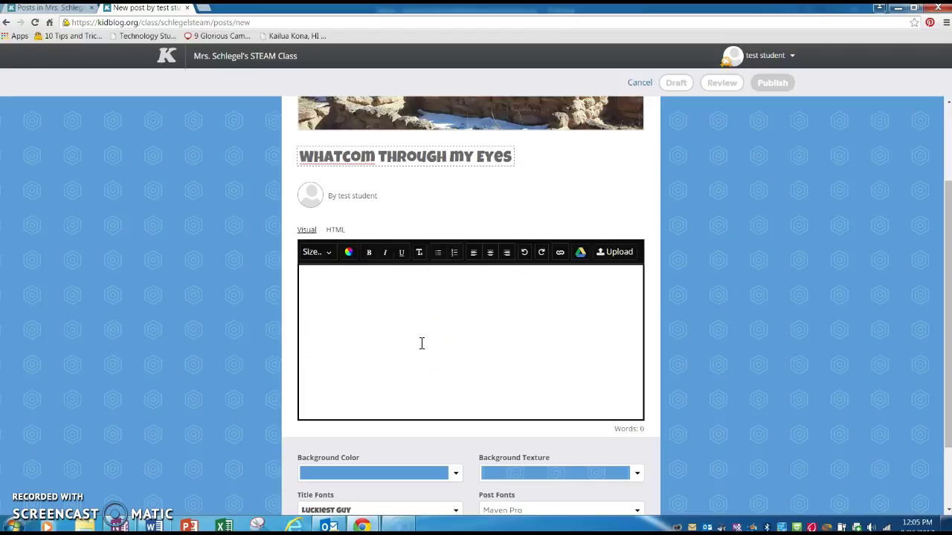
left_click(623, 252)
left_click(427, 207)
left_click(62, 119)
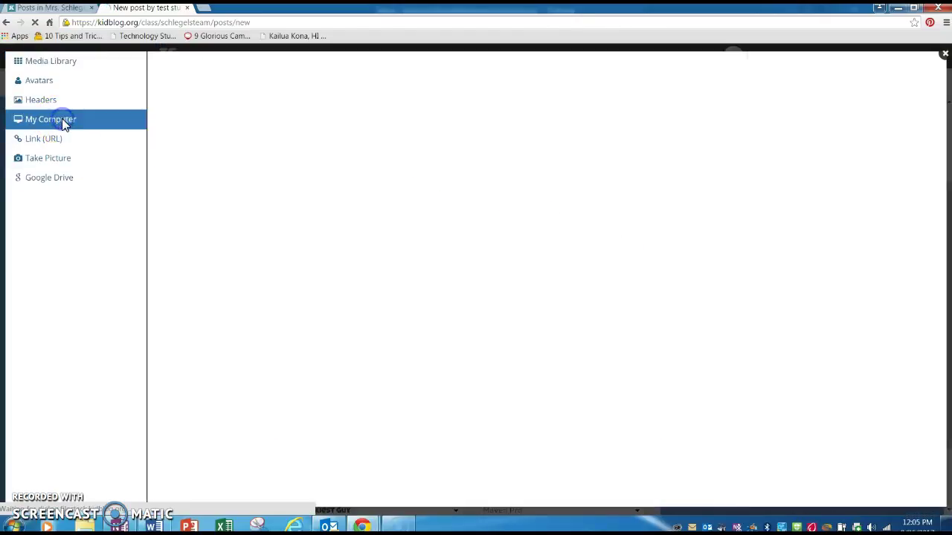
left_click(550, 301)
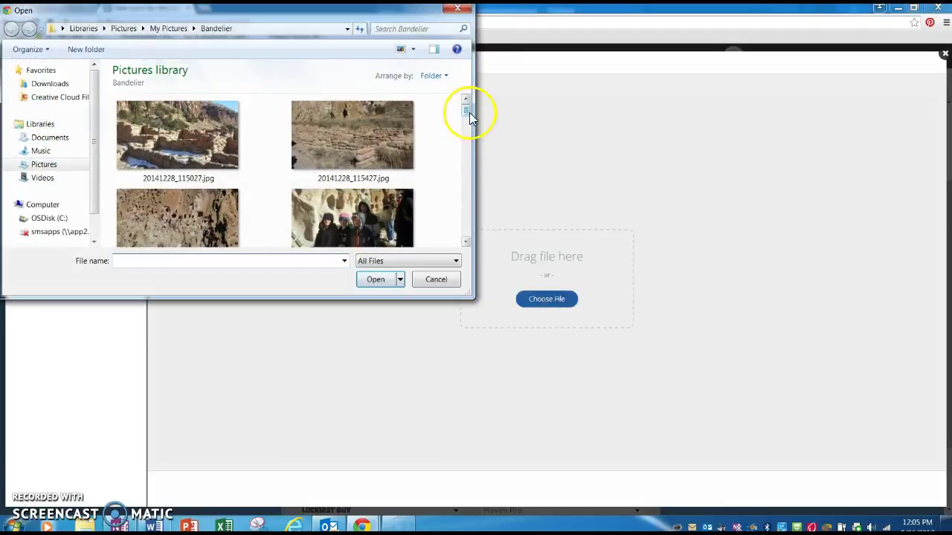
- Upload 20141228_121743.jpg from the Bandelier folder and insert it into the post body
left_click_drag(468, 112, 468, 136)
left_click(332, 185)
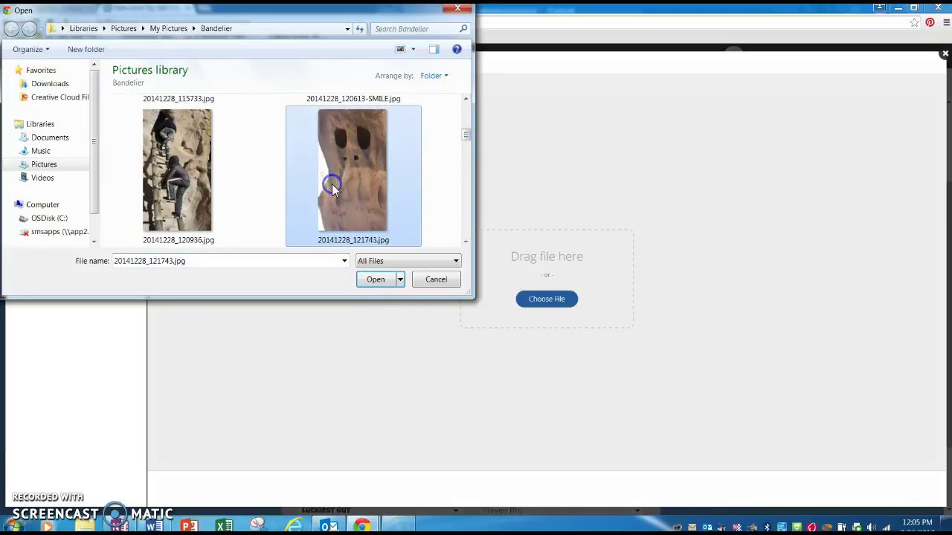
left_click(374, 280)
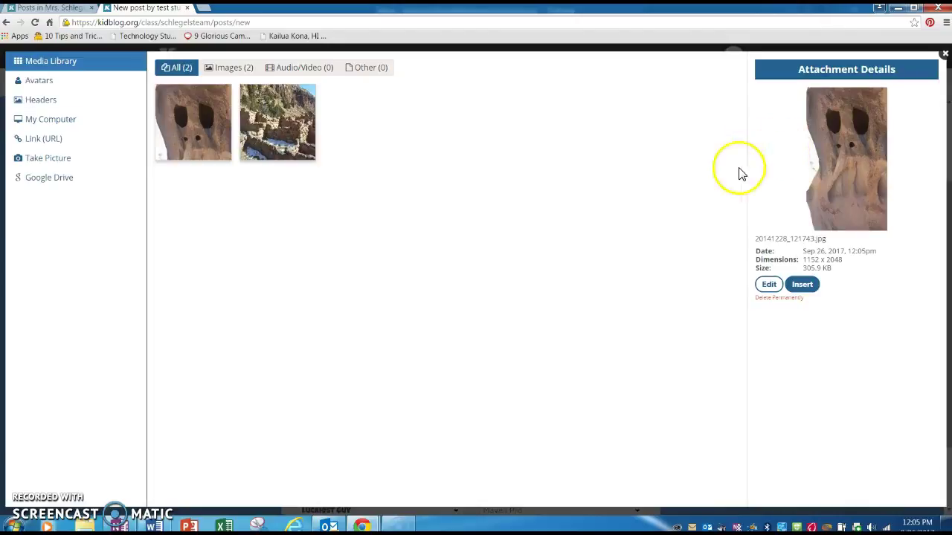
left_click(803, 285)
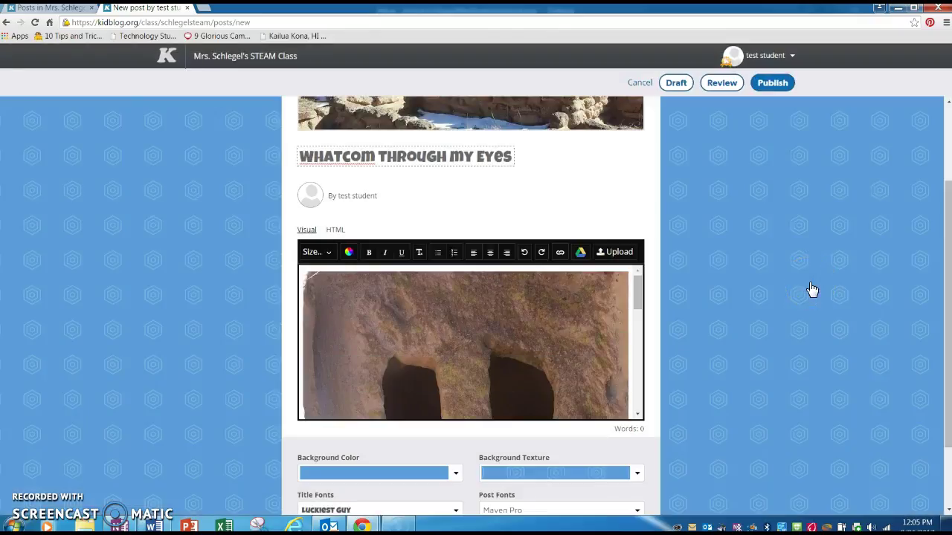
- Begin a caption below the inserted picture with the words "This picture"
left_click_drag(636, 293, 650, 396)
left_click(345, 405)
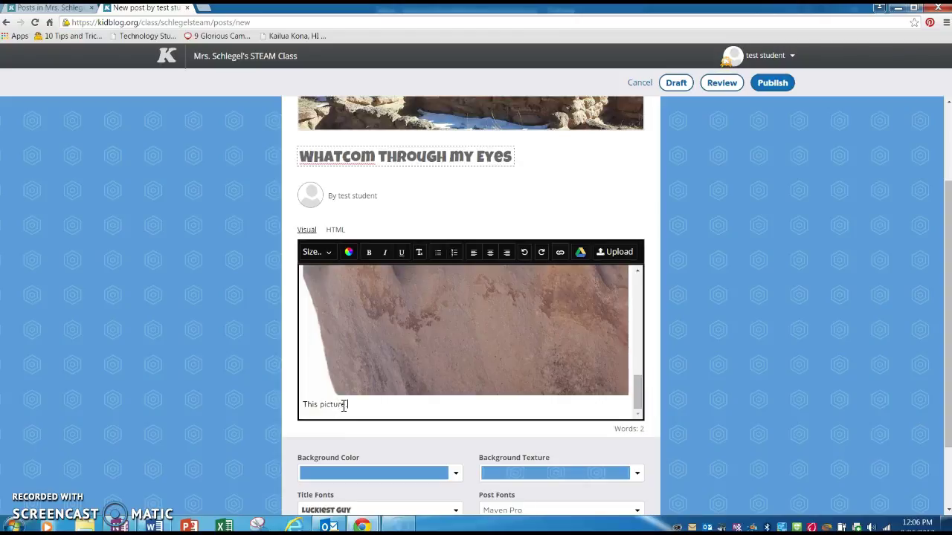
left_click(346, 405)
- Upload 20141228_122118.jpg from the computer's Bandelier folder and insert it into the post body below the first picture's caption
right_click(615, 259)
left_click(616, 253)
left_click(616, 253)
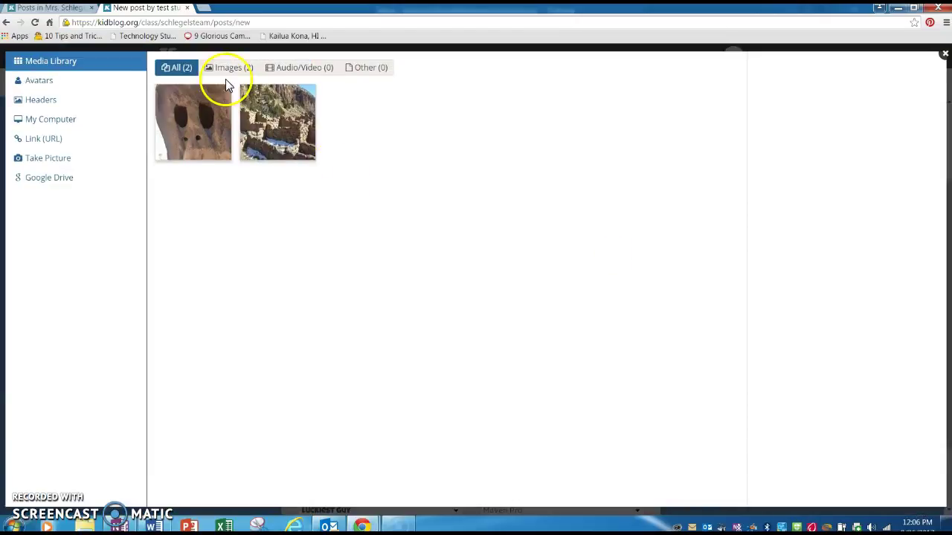
left_click(75, 120)
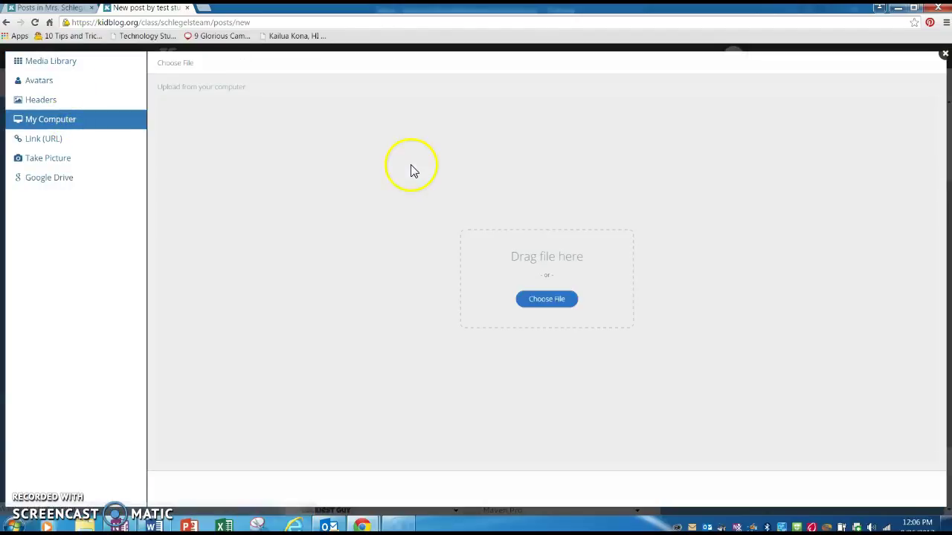
left_click(551, 299)
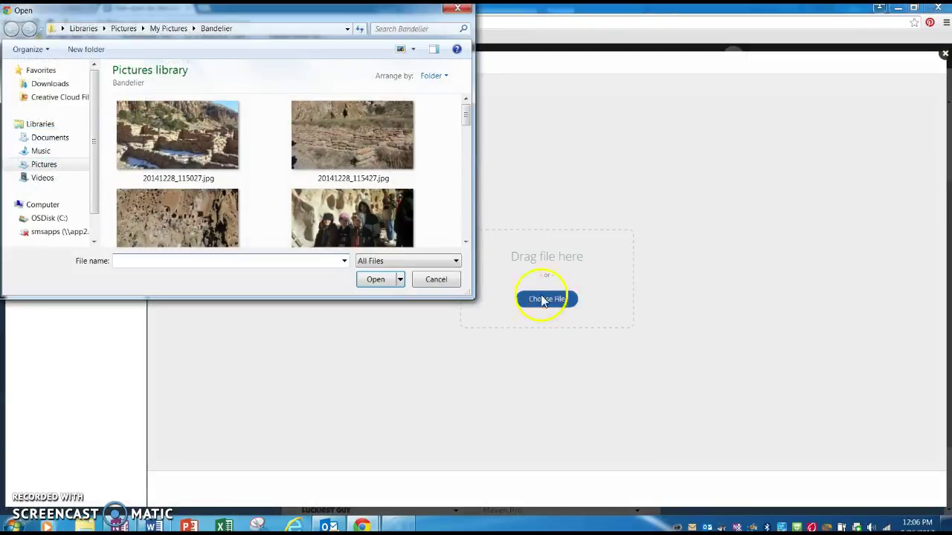
left_click_drag(463, 120, 467, 162)
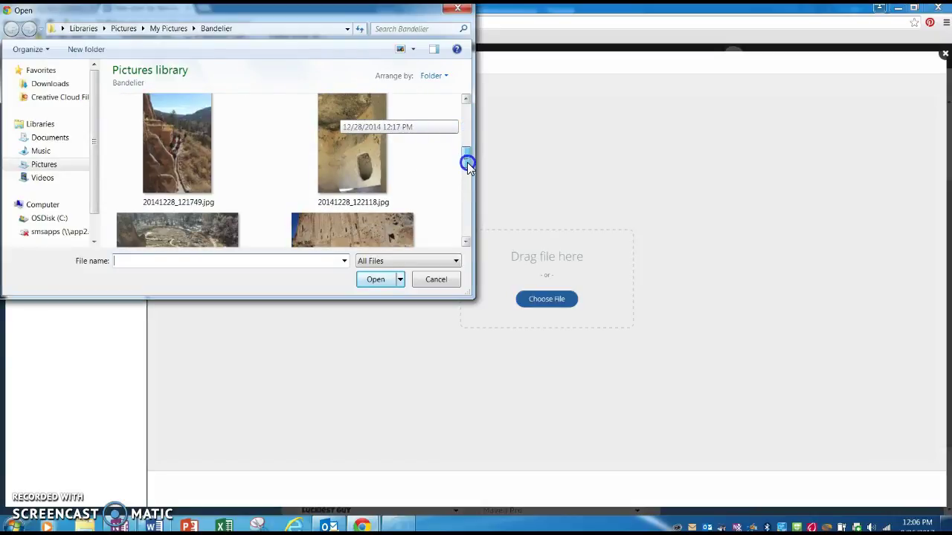
left_click(360, 159)
left_click(371, 279)
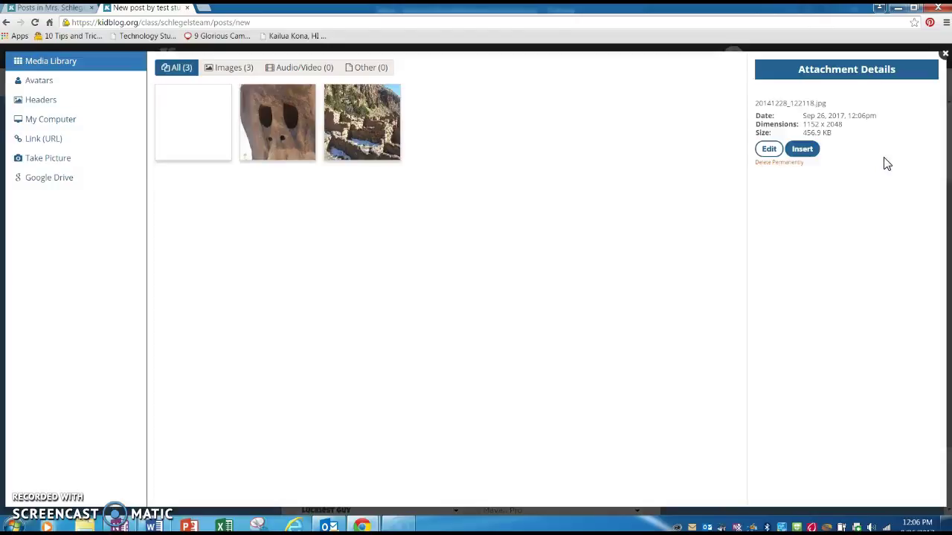
left_click(803, 287)
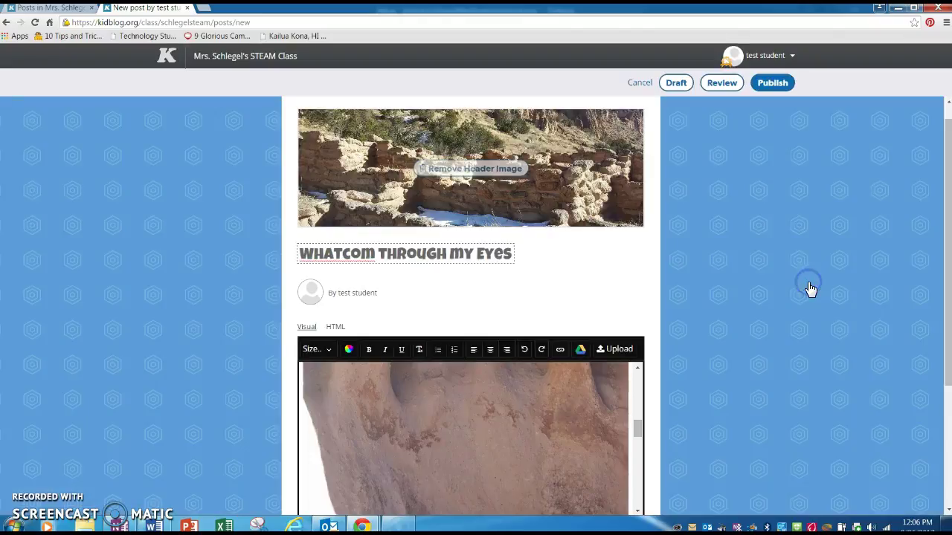
- Submit the "Whatcom Through My Eyes" post for review and look over the submitted post
mouse_move(949, 238)
left_mouse_down()
mouse_move(949, 357)
mouse_move(940, 227)
left_mouse_up()
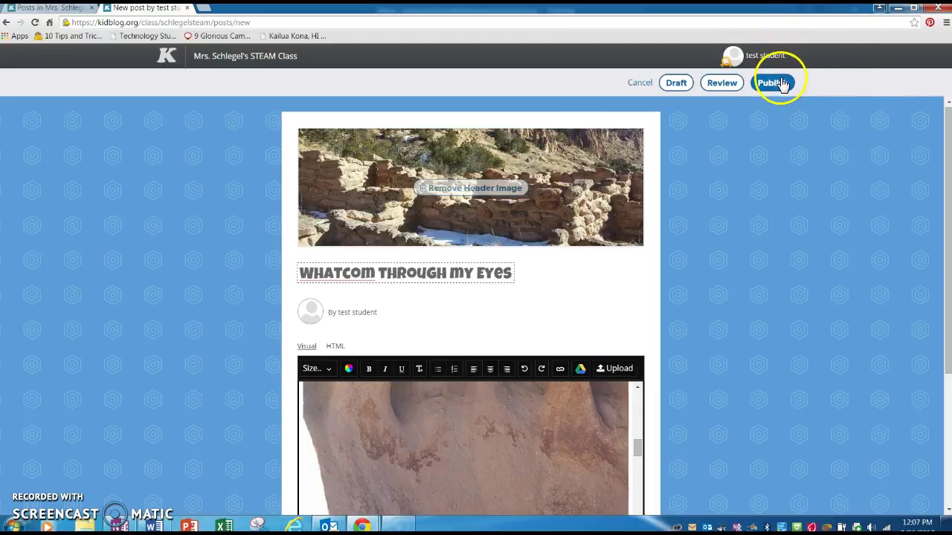
left_click(722, 83)
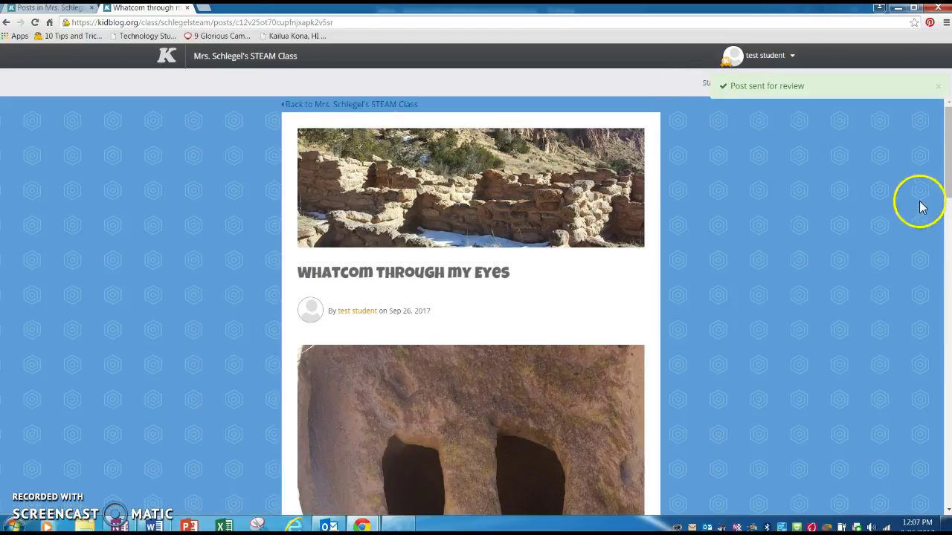
mouse_move(944, 166)
left_mouse_down()
mouse_move(947, 417)
mouse_move(949, 149)
left_mouse_up()
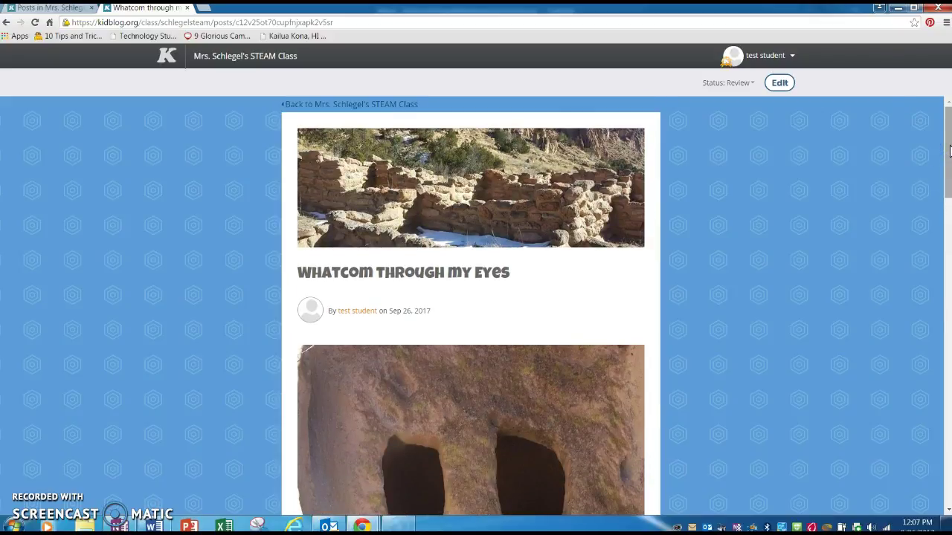